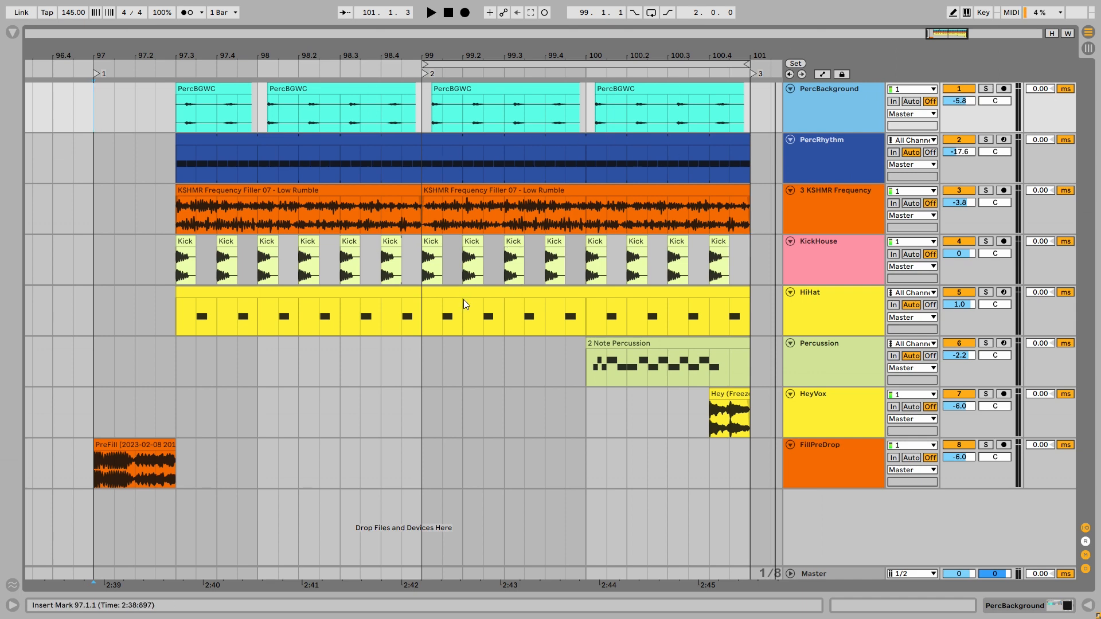
# - Audition the PercBackground track soloed from bar 99 with looping switched on, and unsolo it once playback is stopped
pyautogui.moveTo(423, 120); pyautogui.dragTo(748, 163)
pyautogui.click(422, 103)
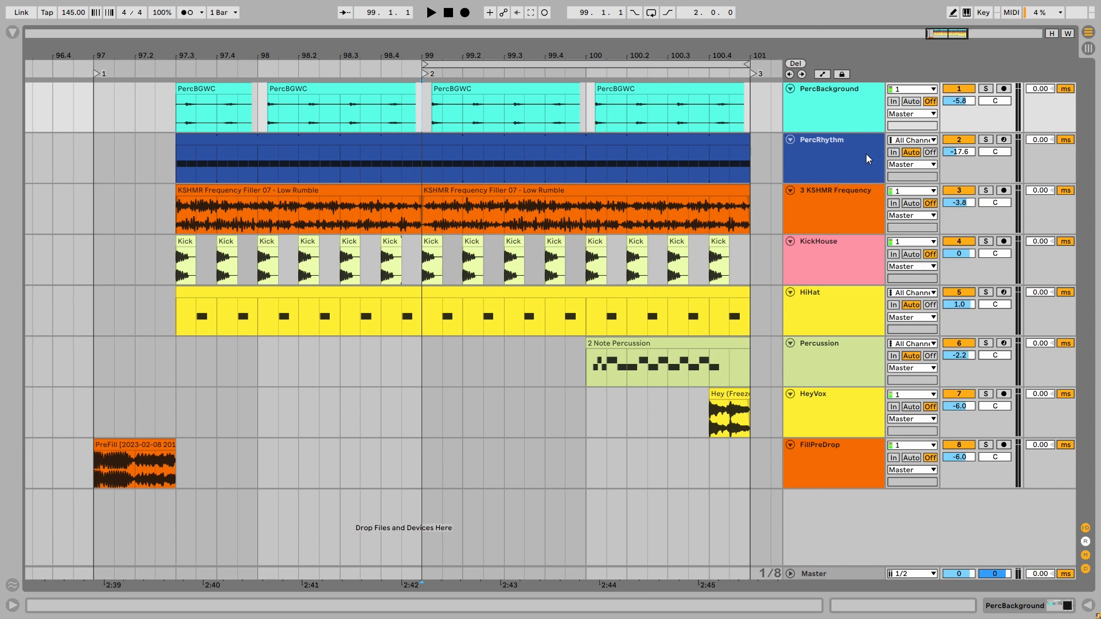
pyautogui.click(857, 116)
pyautogui.press('s')
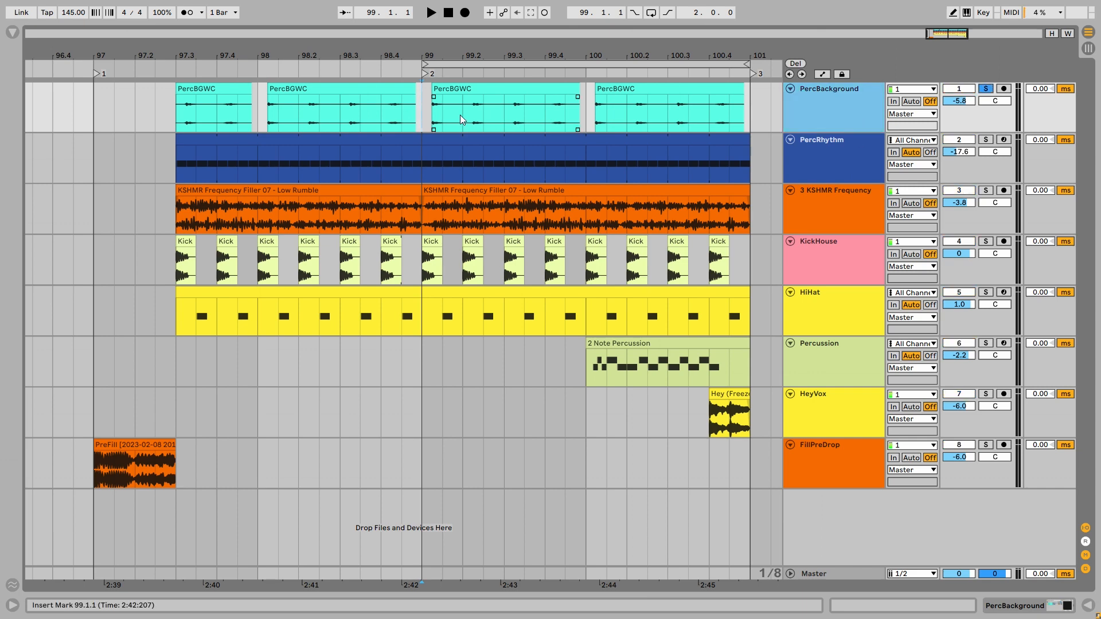
pyautogui.click(422, 113)
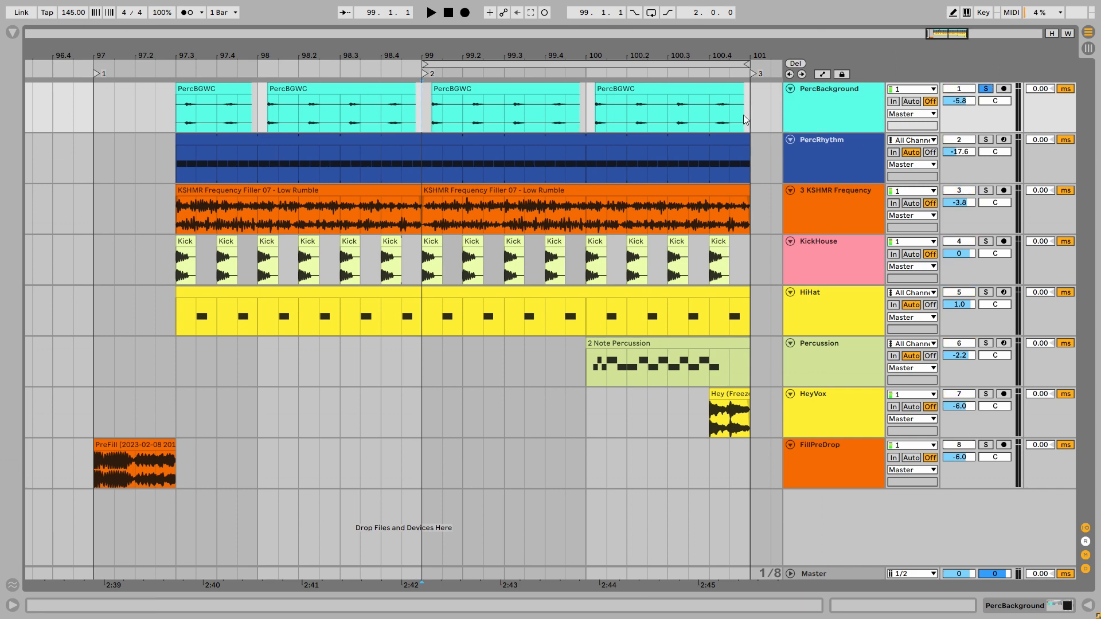
pyautogui.press('space')
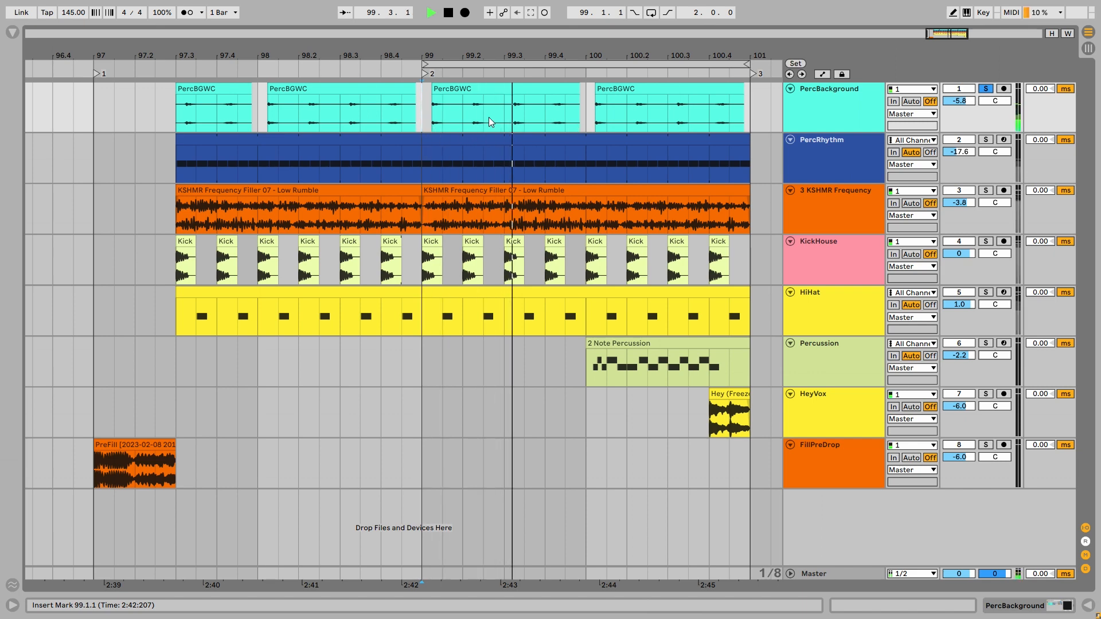
pyautogui.hotkey('ctrl', 'l')
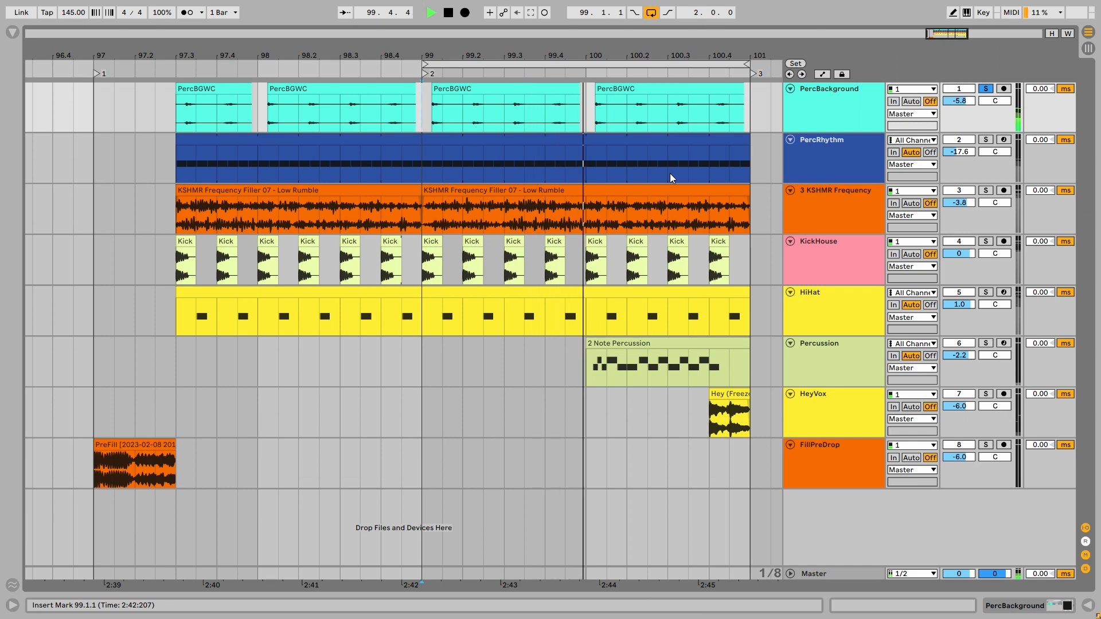
pyautogui.press('space')
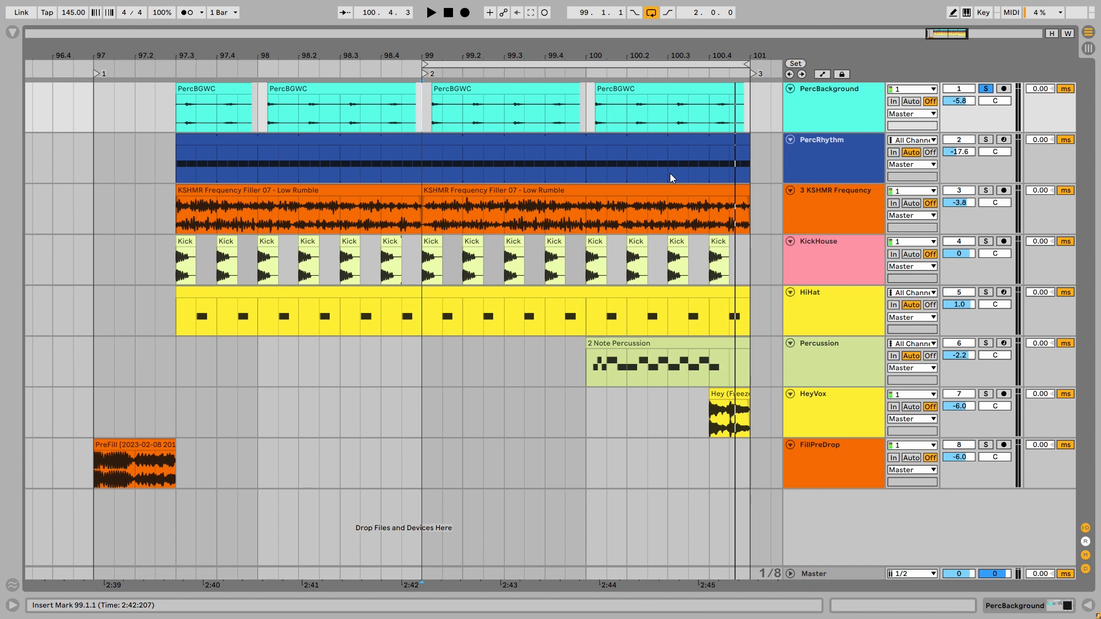
pyautogui.press('s')
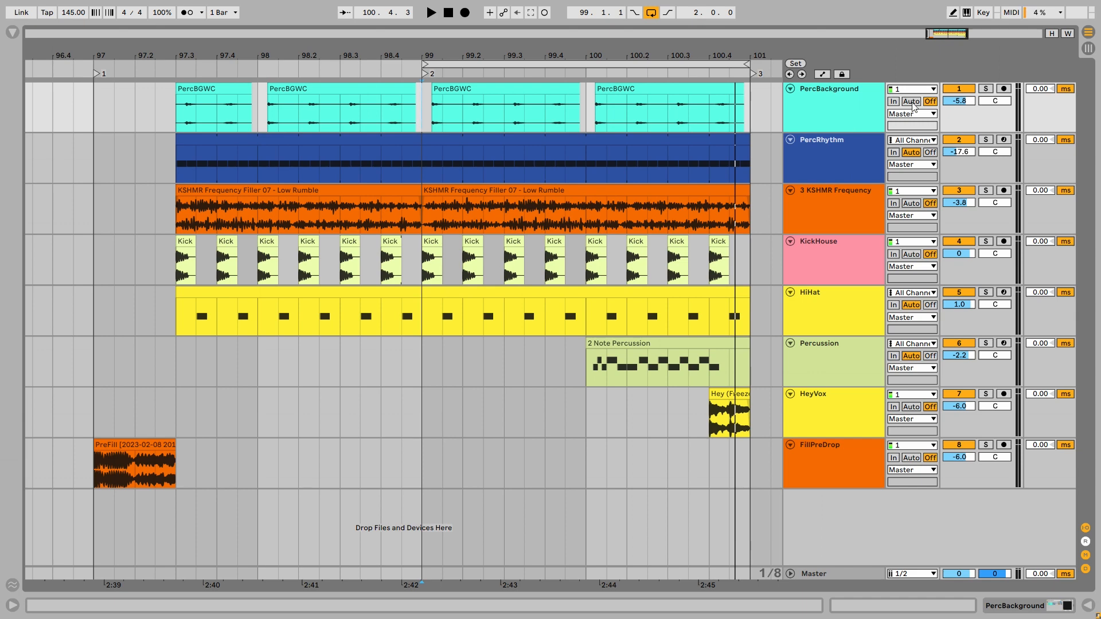
# - Loop only bar 99 and compare the full mix with the PercBackground track switched off and on
pyautogui.moveTo(433, 98); pyautogui.dragTo(591, 97)
pyautogui.press('space')
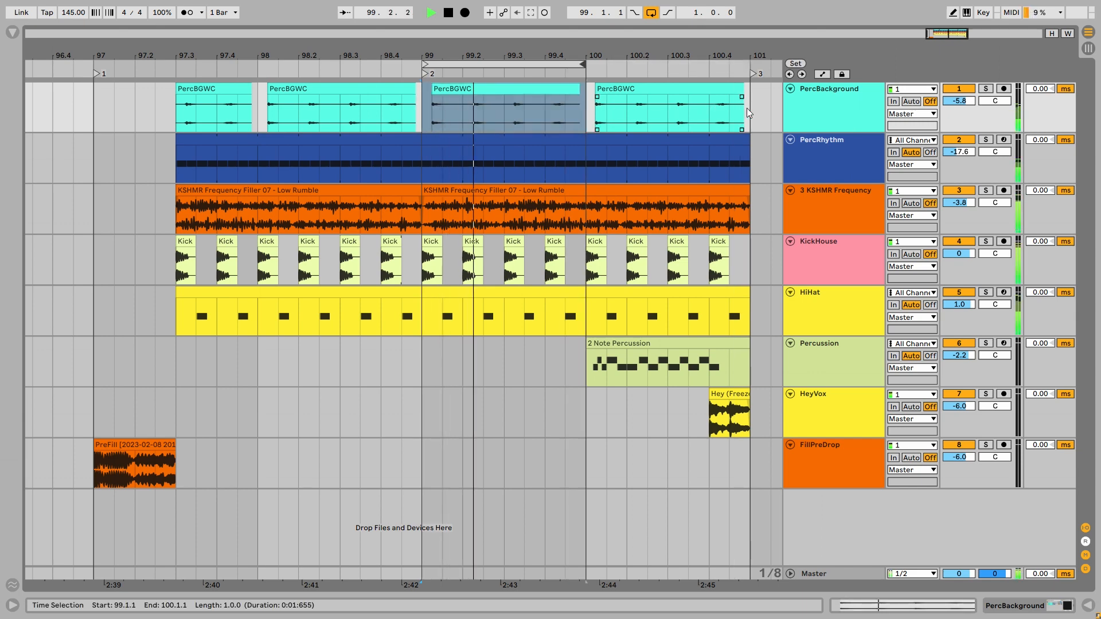
pyautogui.click(964, 87)
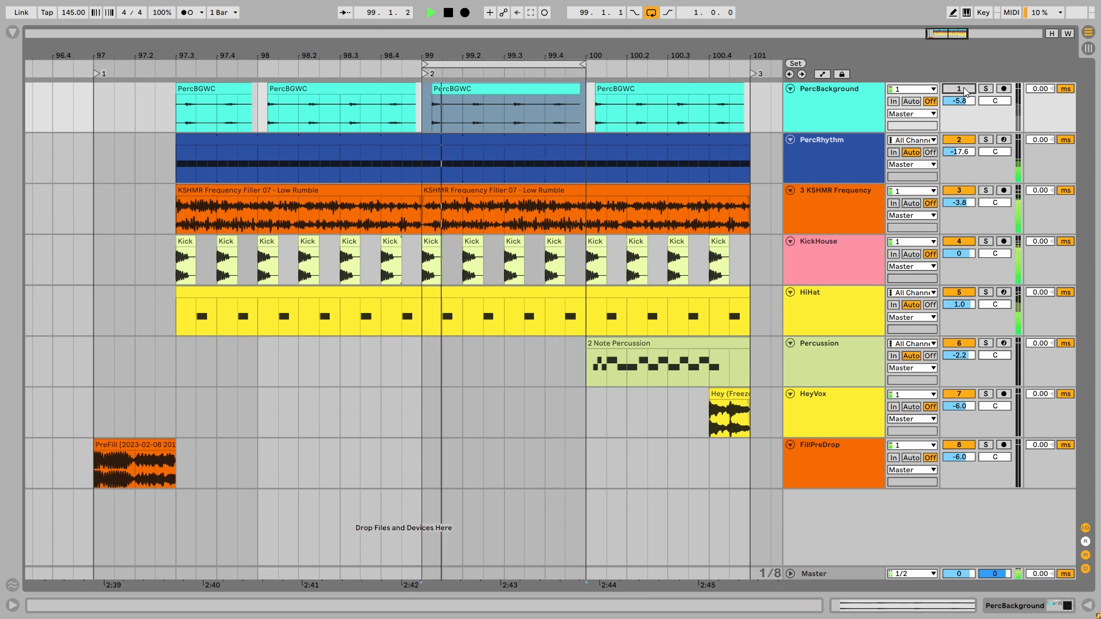
pyautogui.click(964, 87)
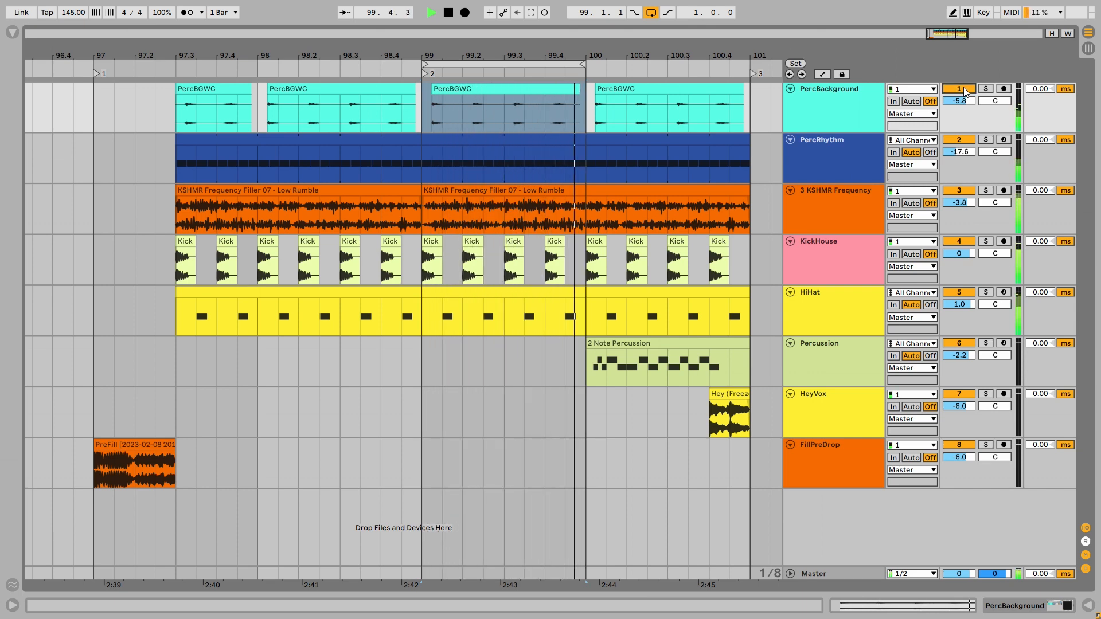
# - Solo PercBackground and inspect the ValhallaVintageVerb settings in its effect rack during playback
pyautogui.click(986, 88)
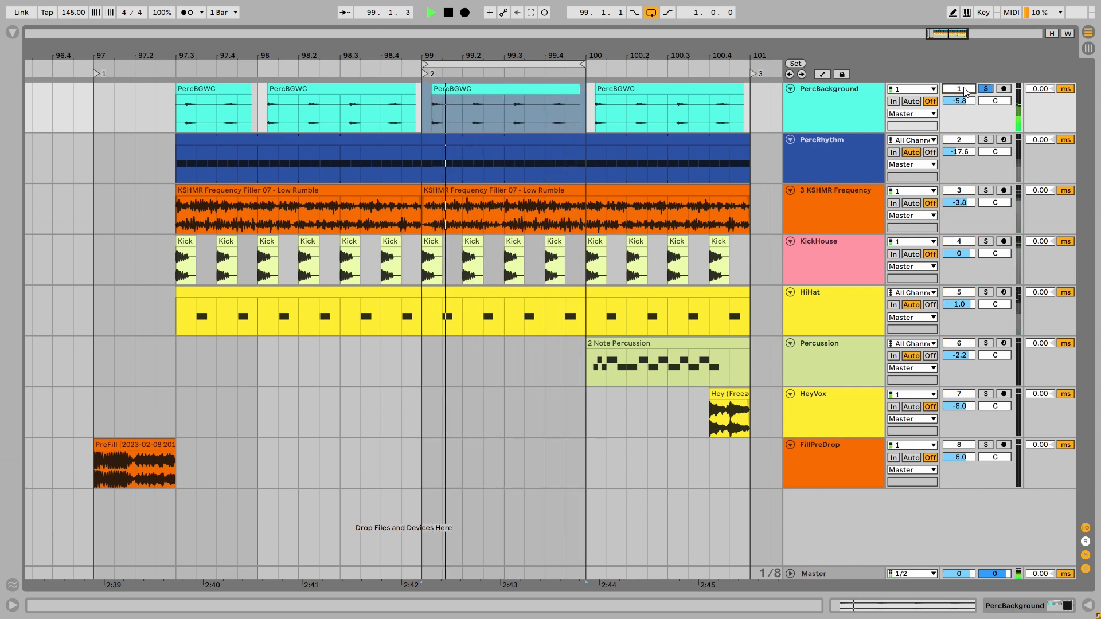
pyautogui.doubleClick(830, 124)
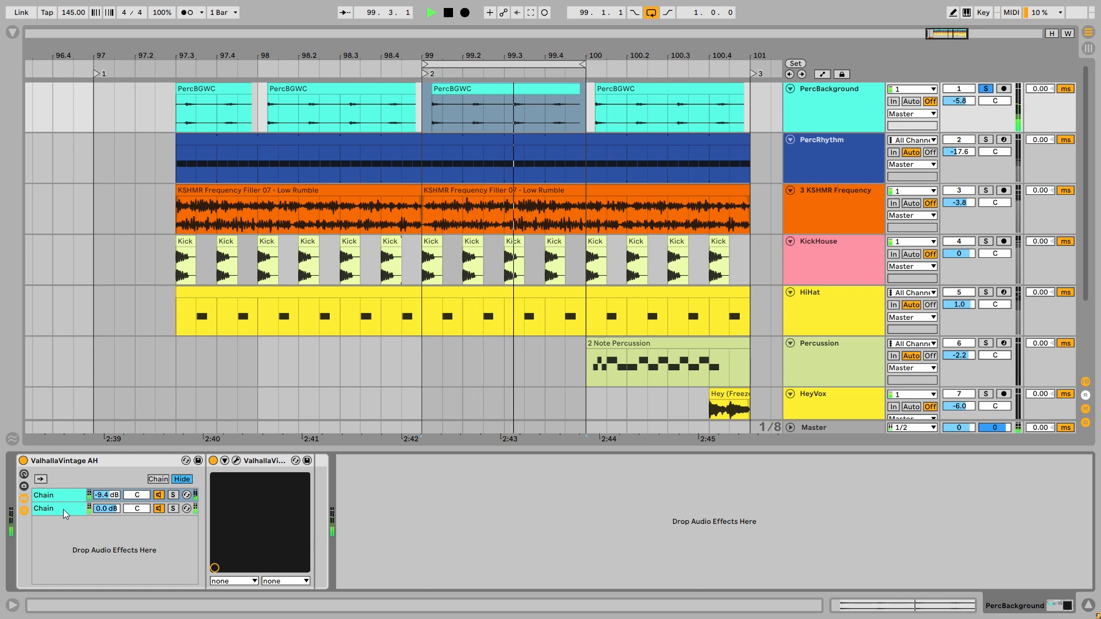
pyautogui.click(236, 460)
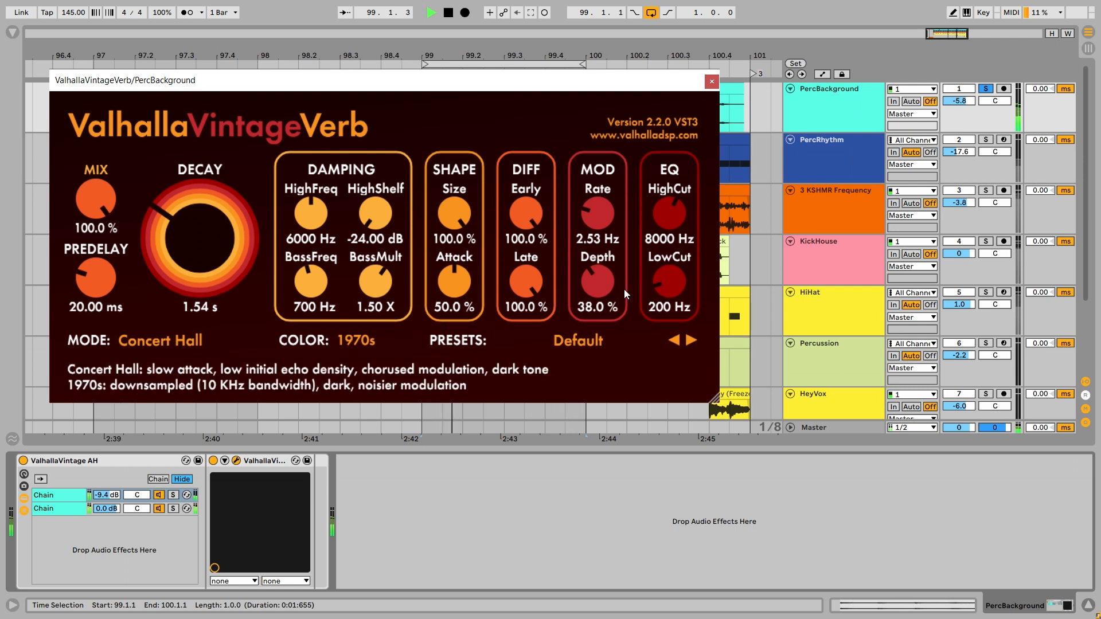
pyautogui.click(712, 82)
pyautogui.press('space')
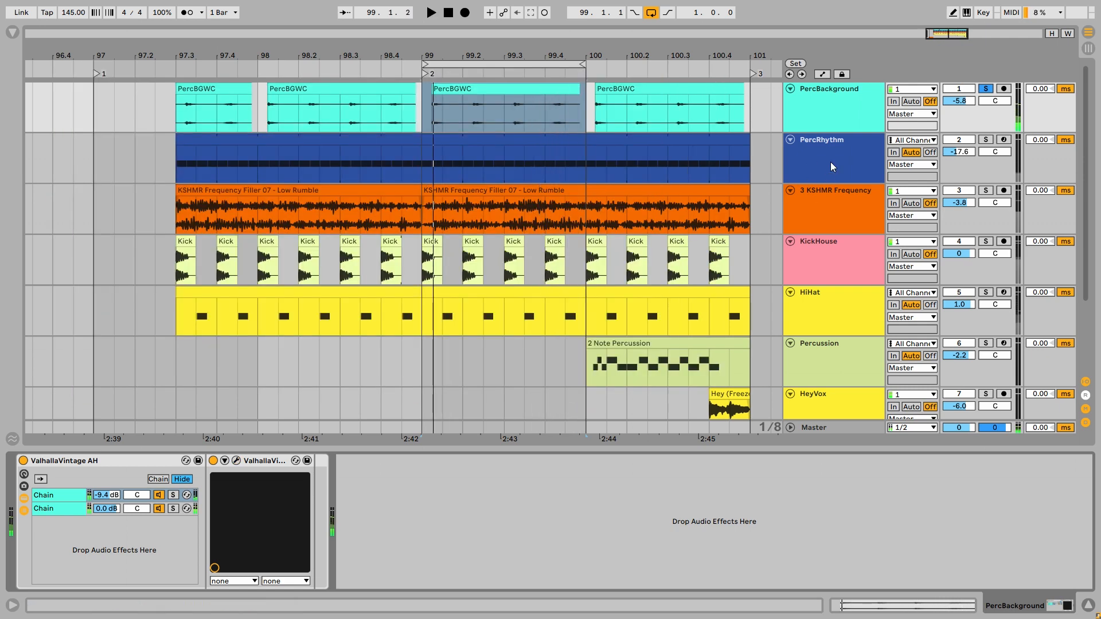
# - Open the PercRhythm MIDI clip at bar 99 with a 1/16 grid and play the track soloed
pyautogui.click(835, 167)
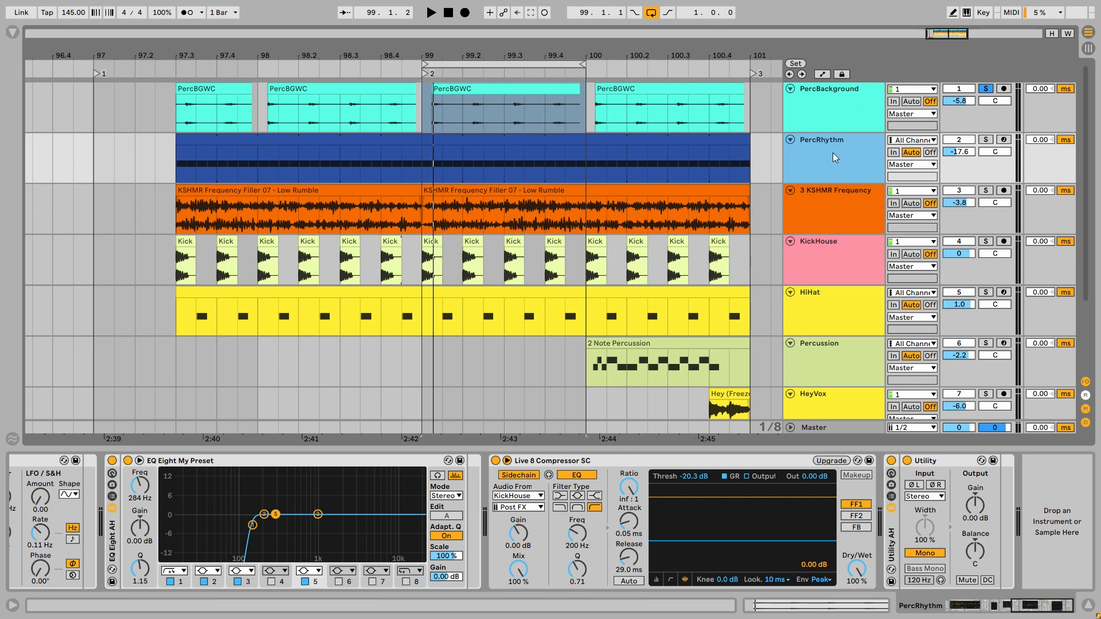
pyautogui.doubleClick(453, 140)
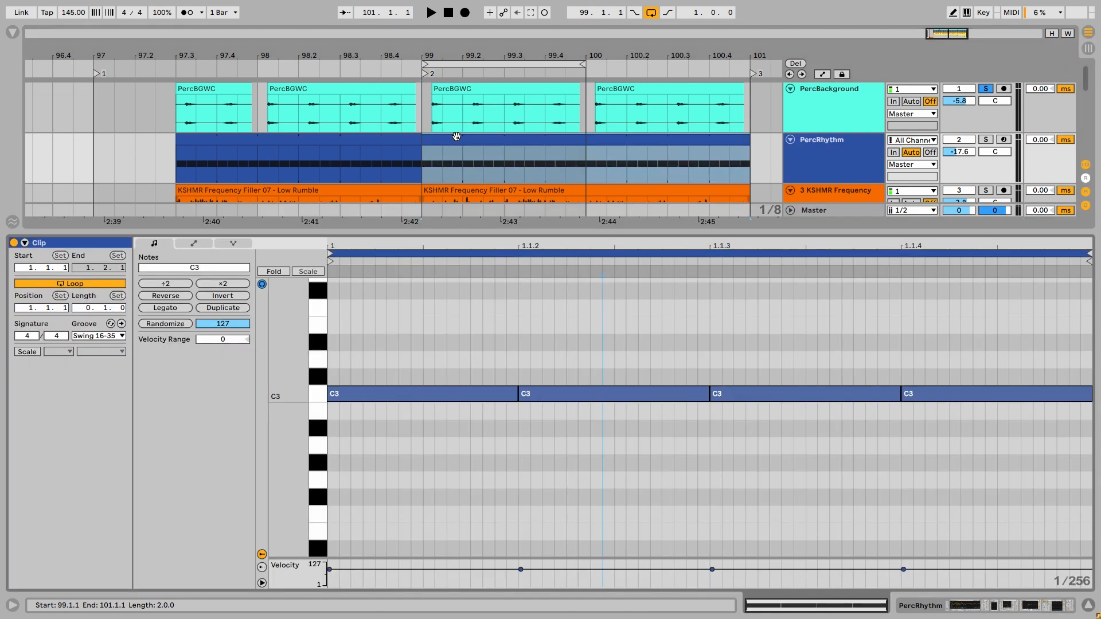
pyautogui.hotkey('ctrl', '2')
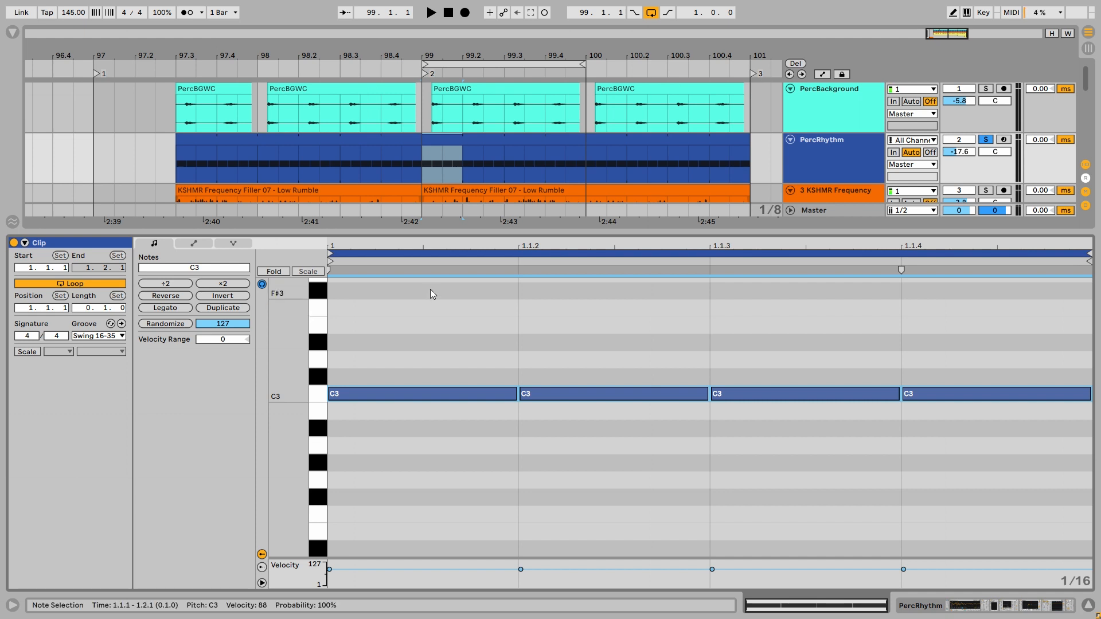
pyautogui.press('space')
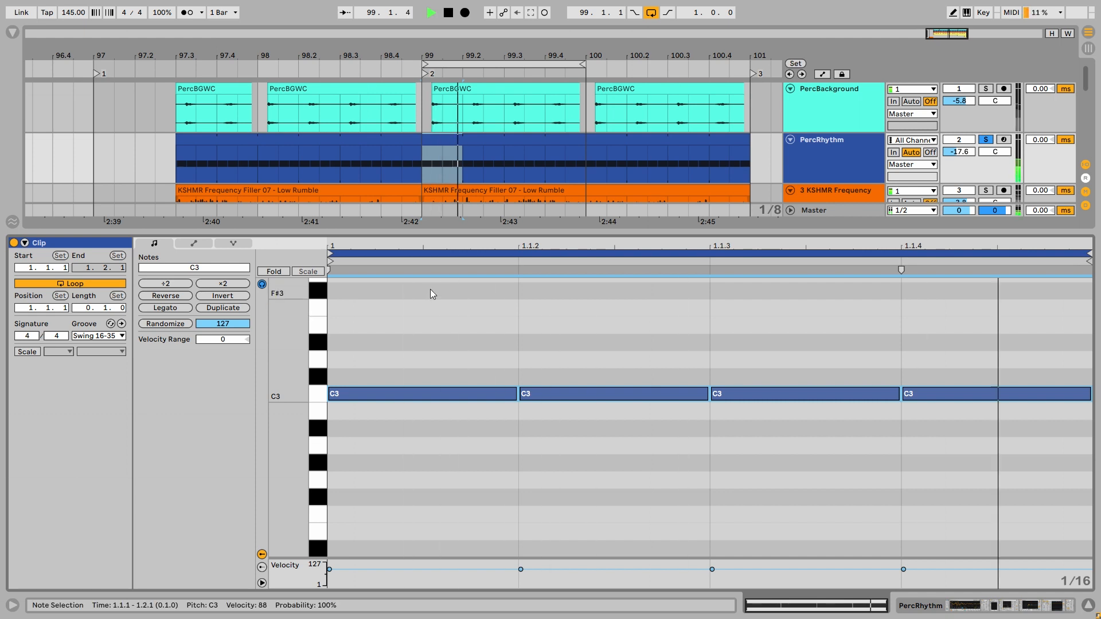
# - Listen to PercRhythm with its Pitch device bypassed, and switch the device back on
pyautogui.click(811, 155)
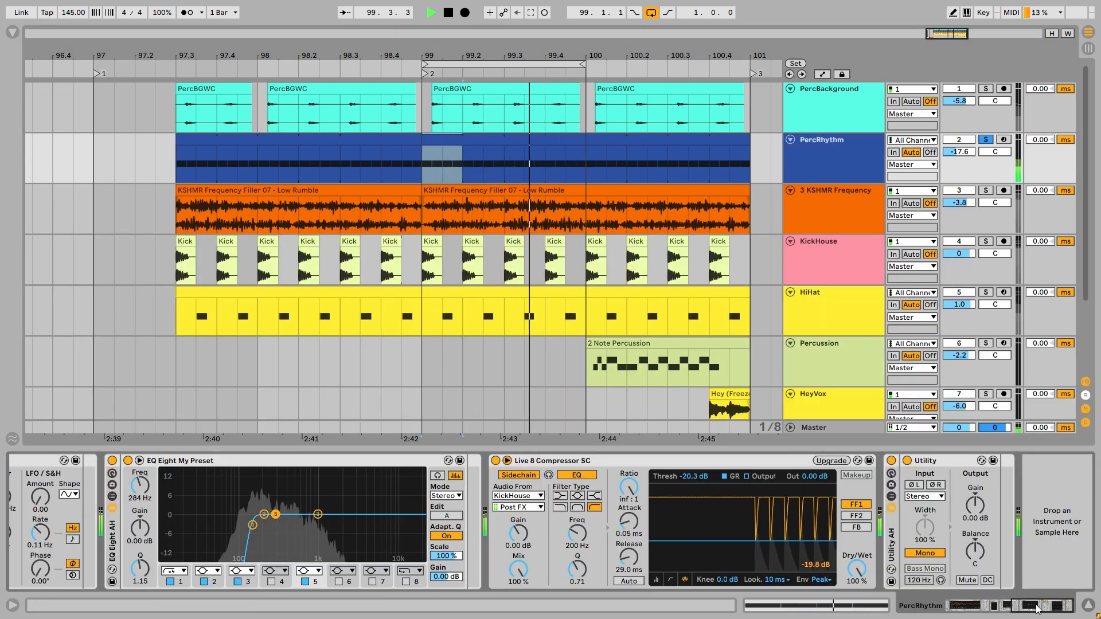
pyautogui.hscroll(-10, 864, 563)
pyautogui.press('space')
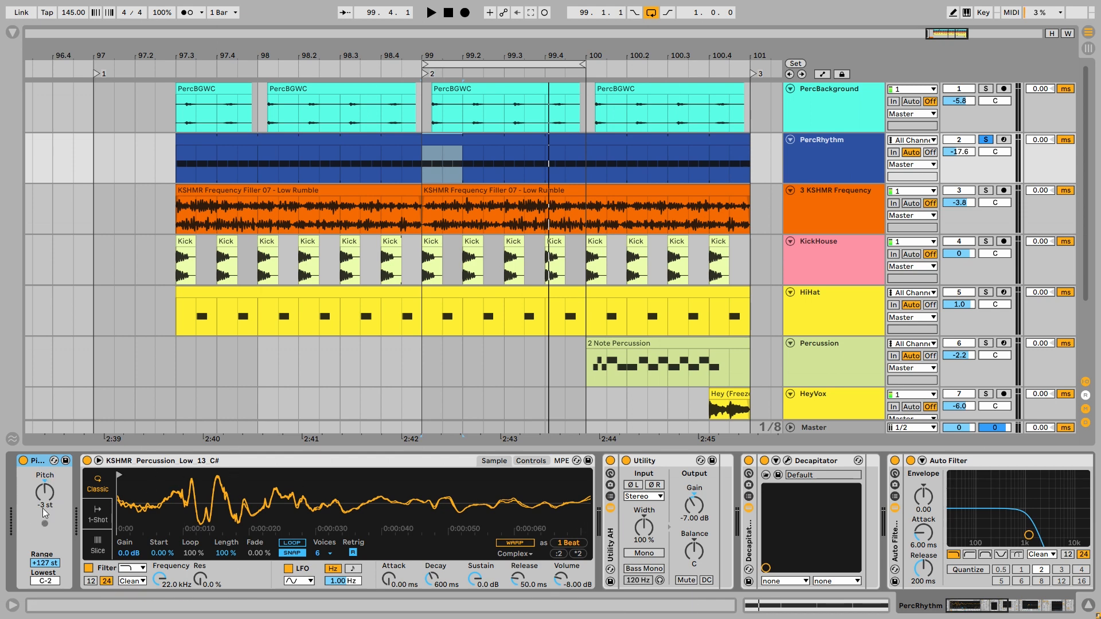
pyautogui.click(23, 462)
pyautogui.press('space')
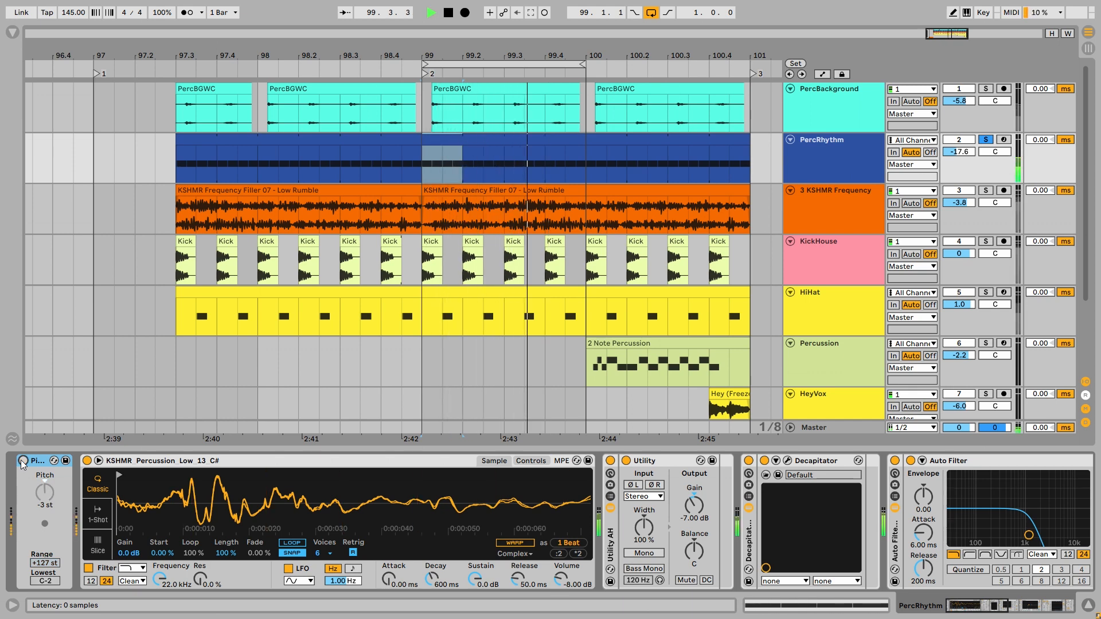
pyautogui.click(22, 461)
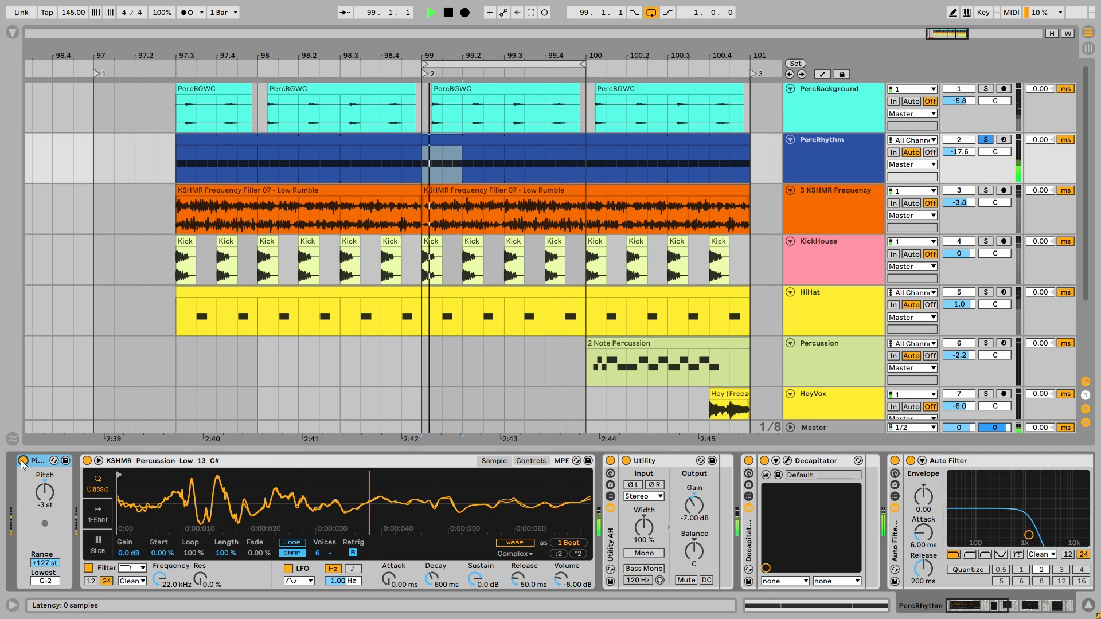
# - Inspect the Decapitator settings on PercRhythm, toggling Punish and bypassing the rack to compare the sound
pyautogui.click(788, 462)
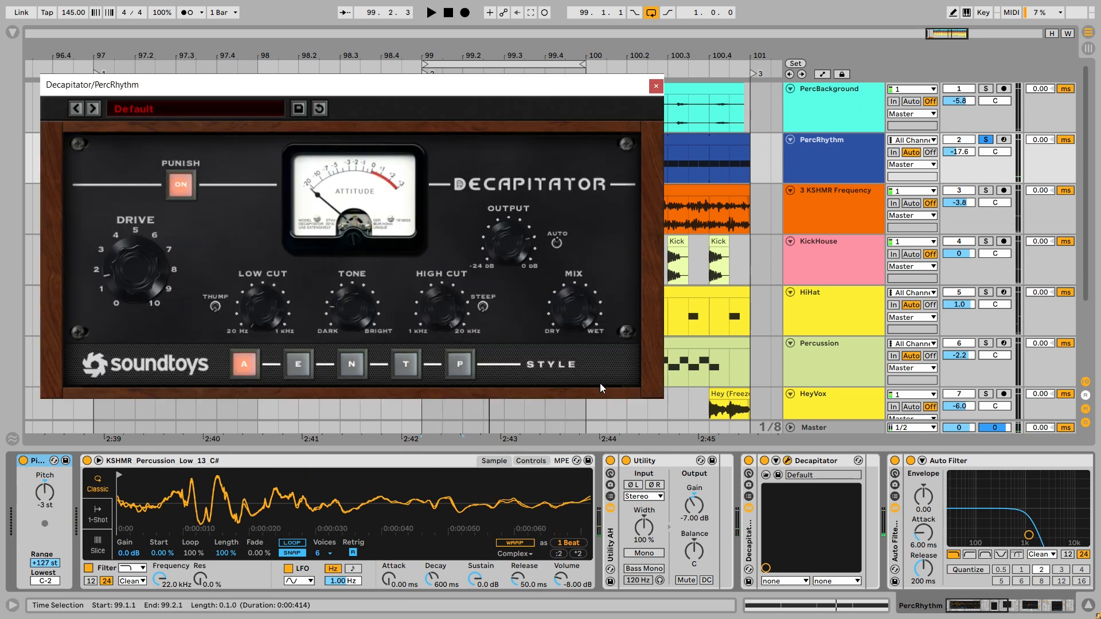
pyautogui.click(176, 191)
pyautogui.click(177, 191)
pyautogui.press('space')
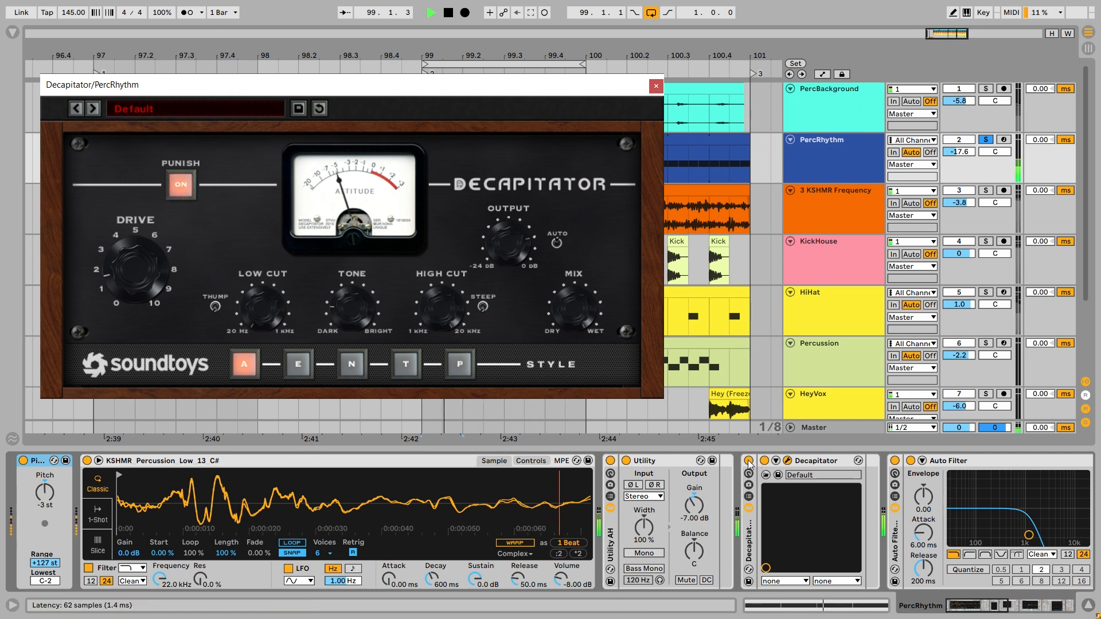
pyautogui.click(749, 461)
pyautogui.click(749, 461)
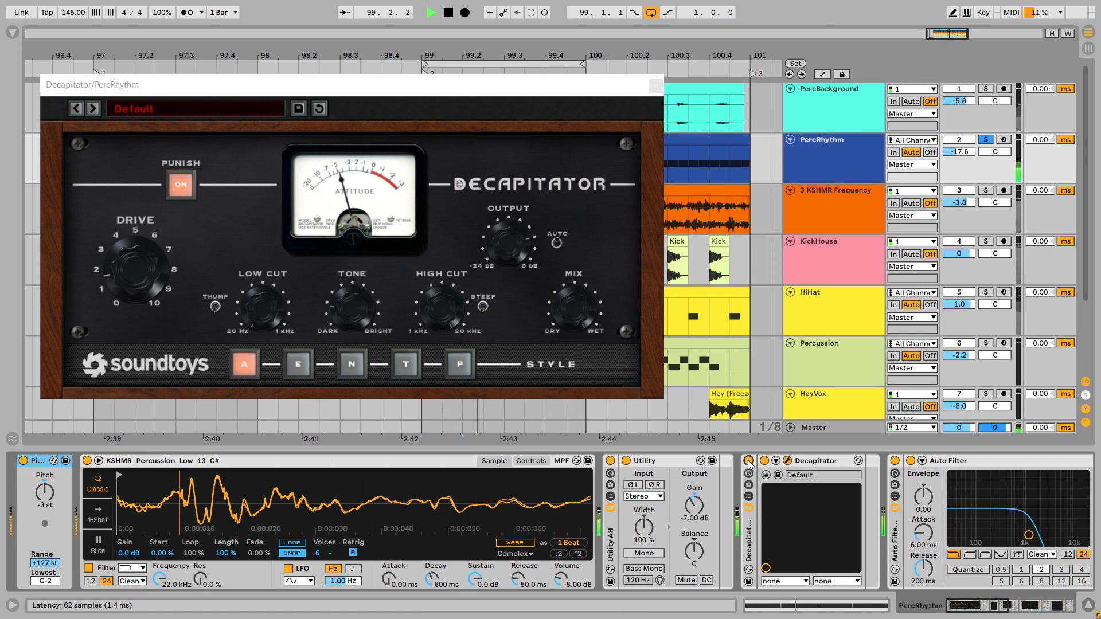
pyautogui.click(655, 84)
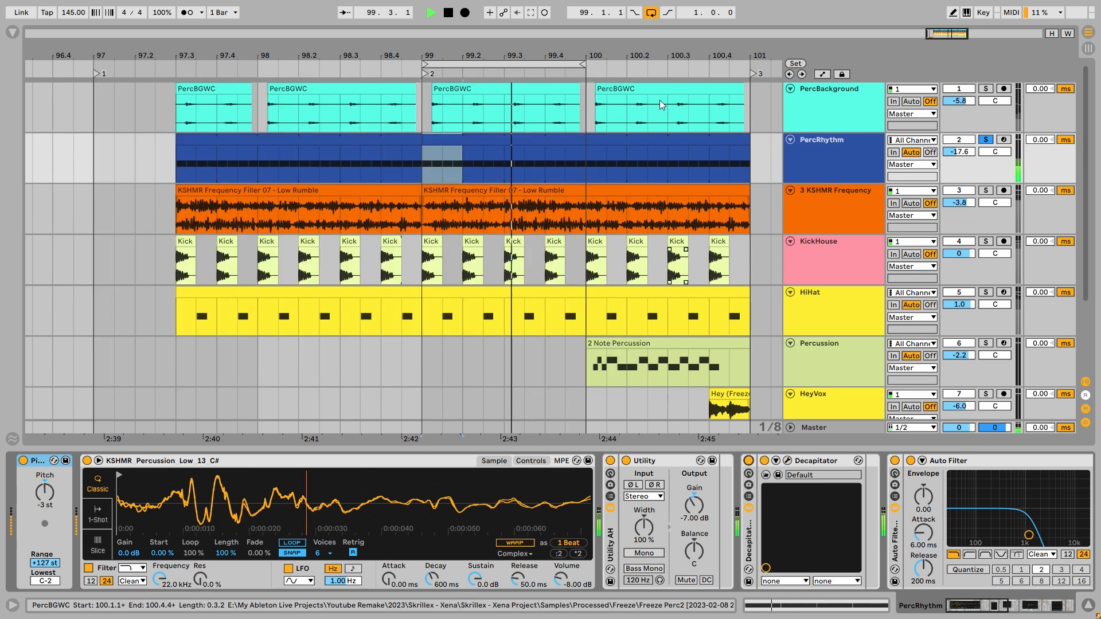
# - Compare PercRhythm with its Auto Filter rack bypassed and re-enabled during playback
pyautogui.hscroll(5, 910, 521)
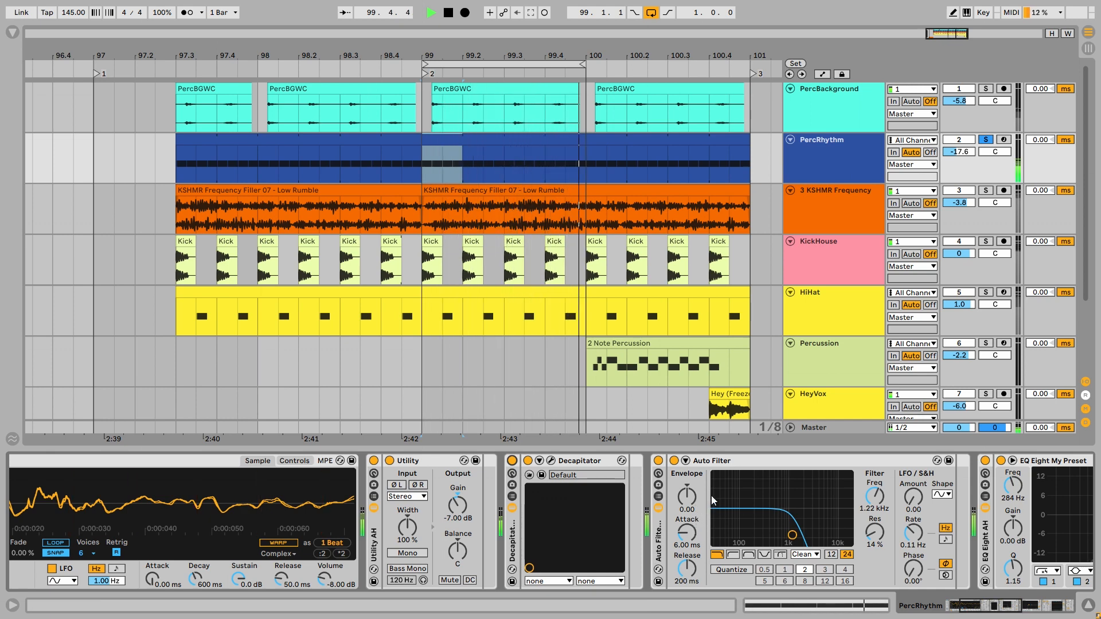
pyautogui.press('space')
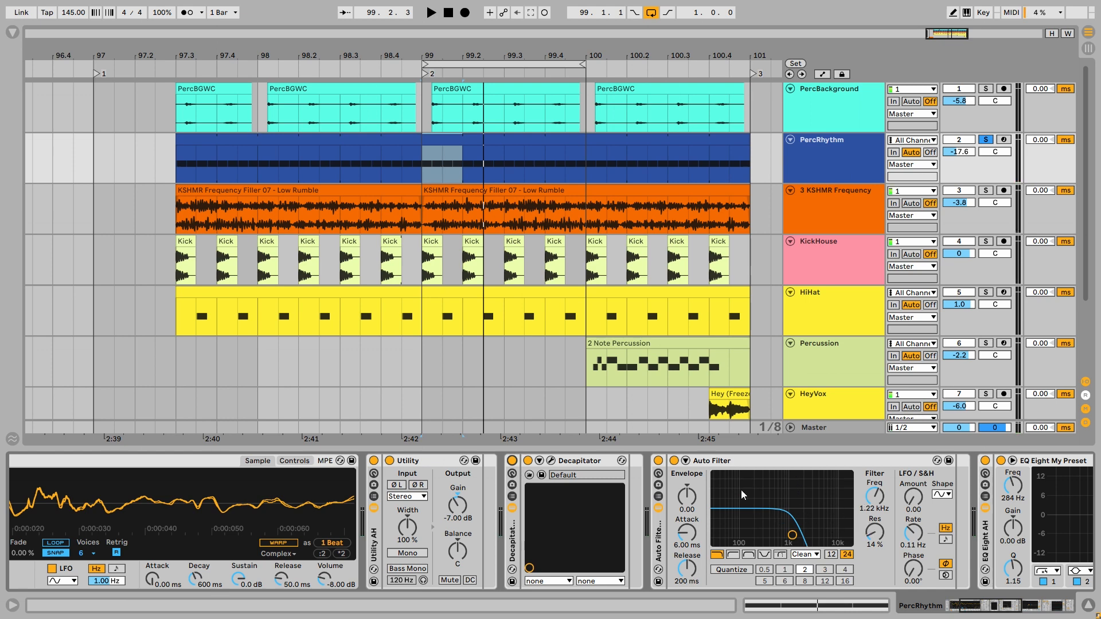
pyautogui.click(659, 461)
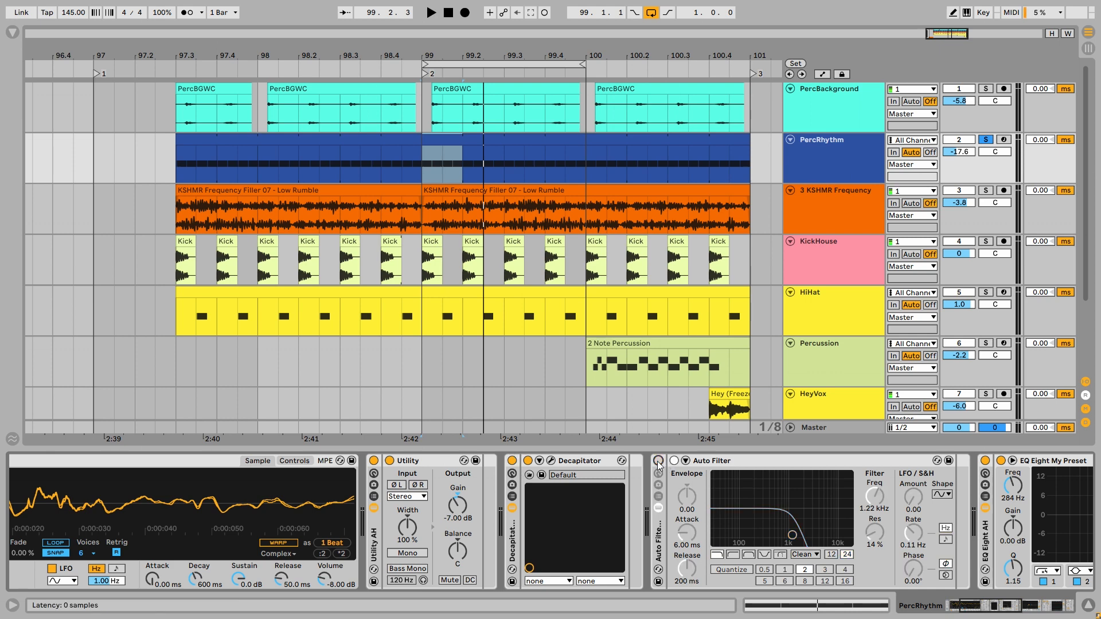
pyautogui.press('space')
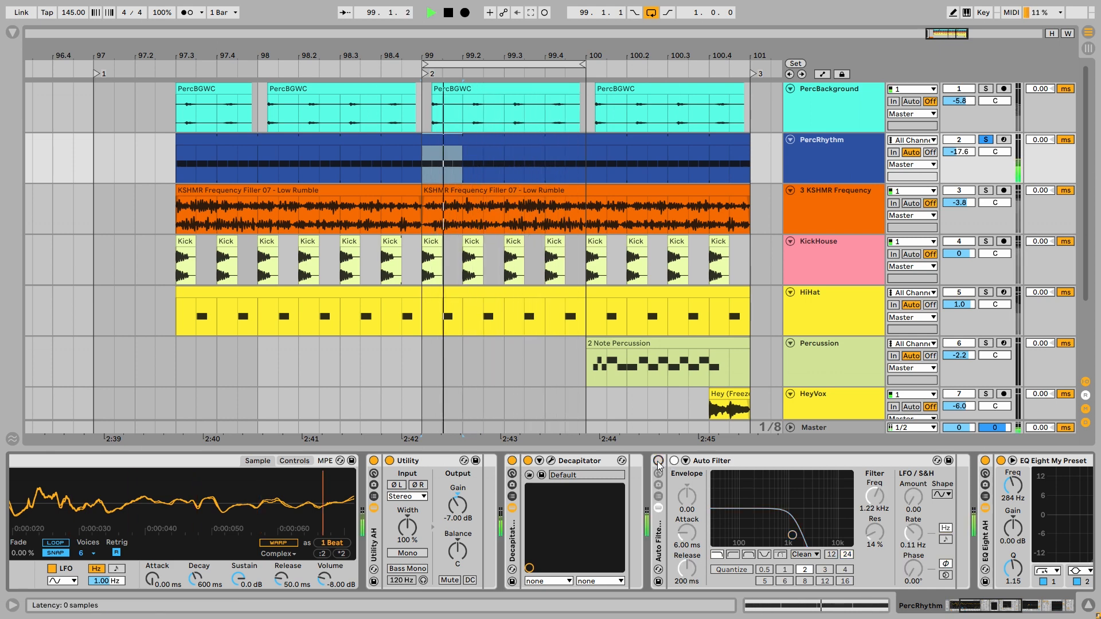
pyautogui.click(659, 462)
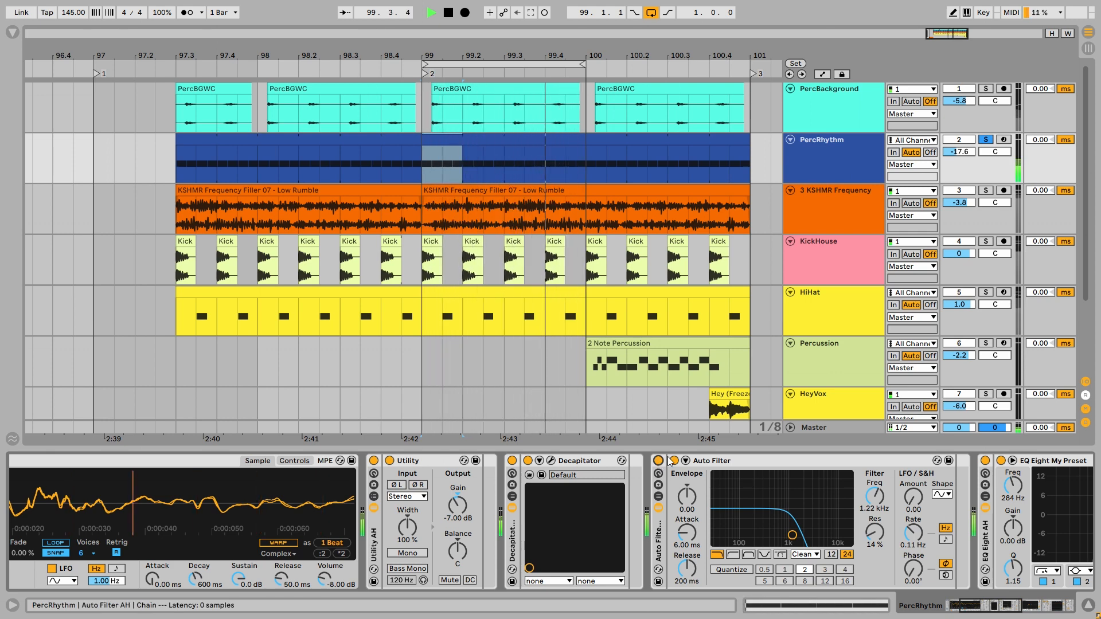
pyautogui.press('space')
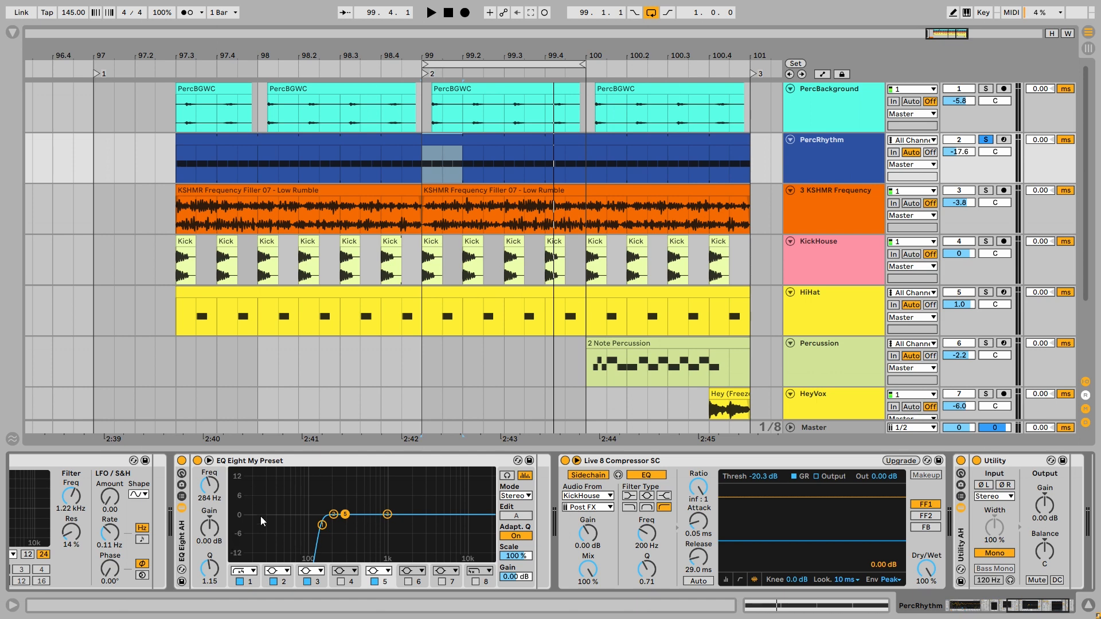
# - Examine the KickHouse-sidechained Live 8 Compressor and the Utility on PercRhythm while playing the loop
pyautogui.click(654, 463)
pyautogui.press('space')
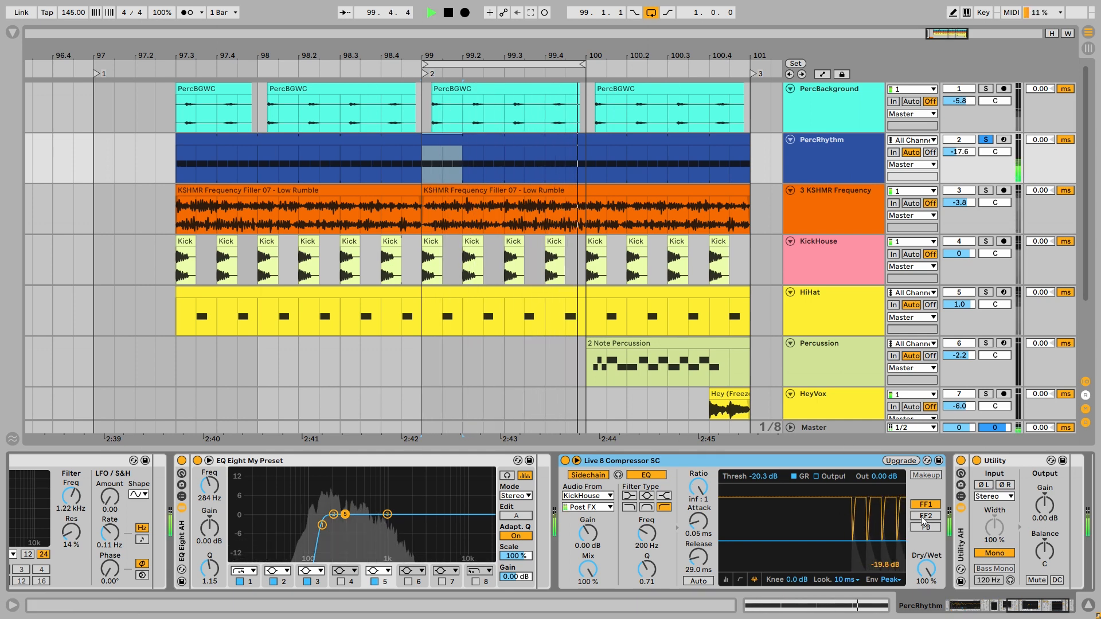
pyautogui.hscroll(2, 926, 528)
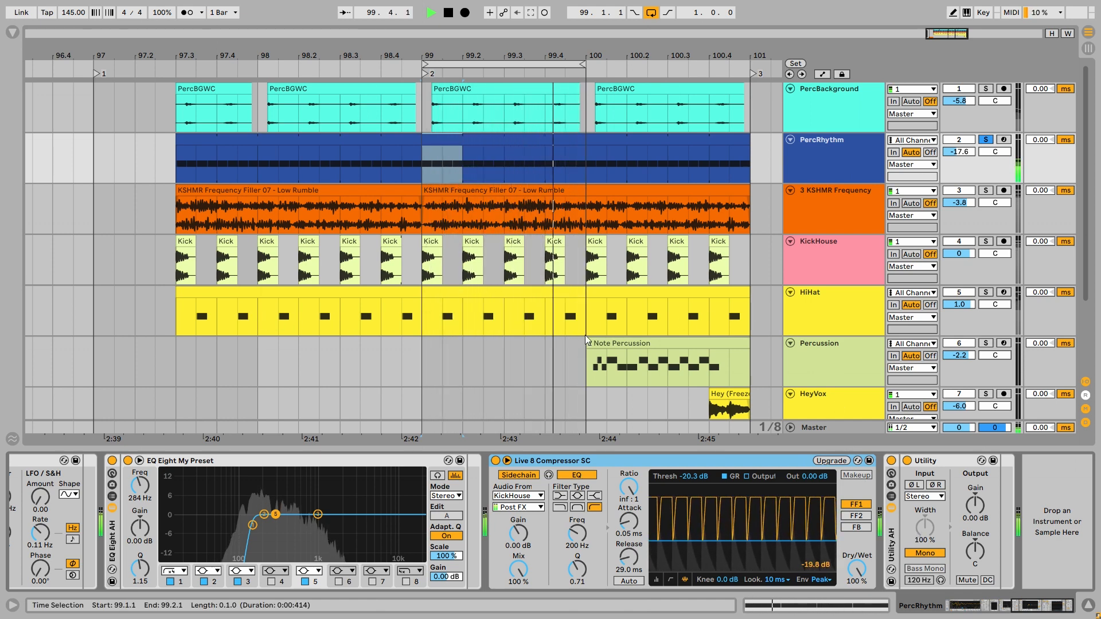
pyautogui.press('space')
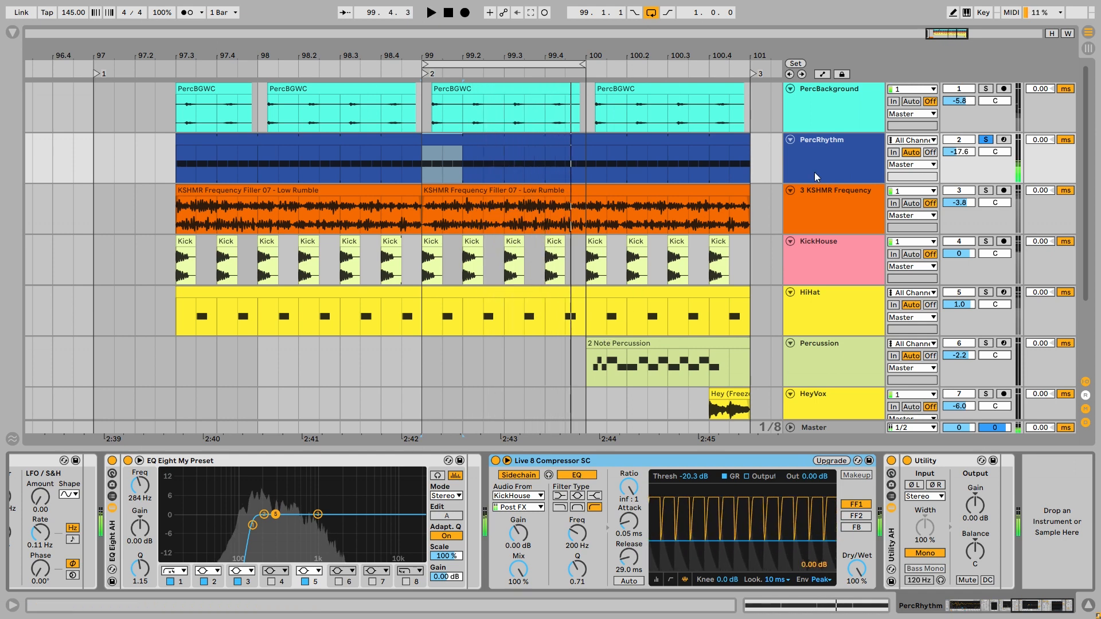
# - Play the full loop without solo, muting and re-enabling PercRhythm and PercBackground to compare the mix
pyautogui.press('space')
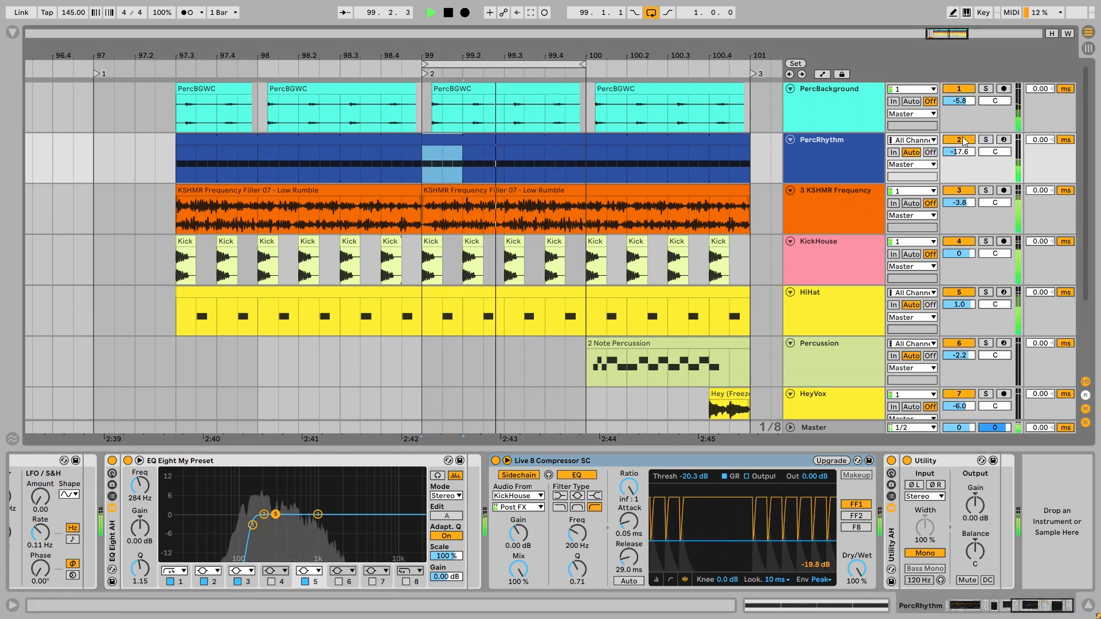
pyautogui.click(959, 139)
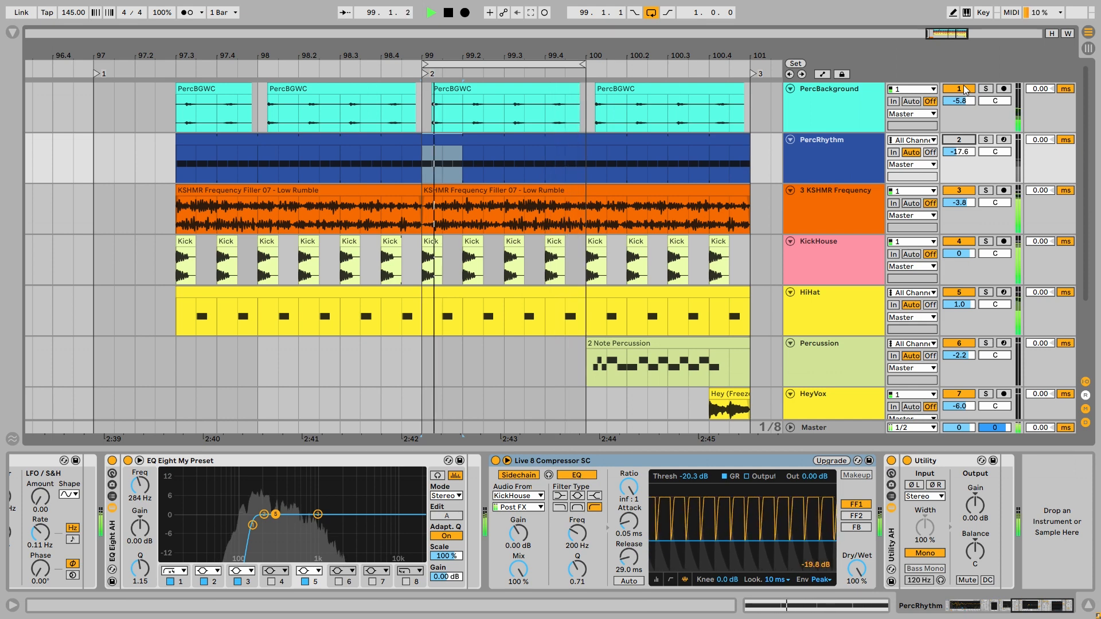
pyautogui.click(963, 88)
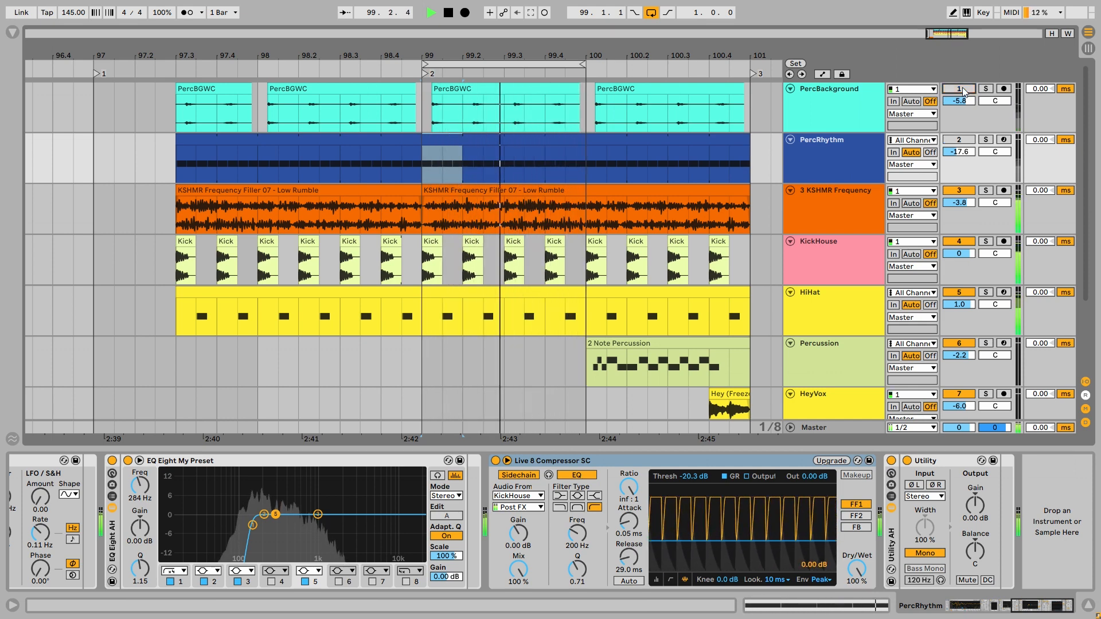
pyautogui.click(962, 89)
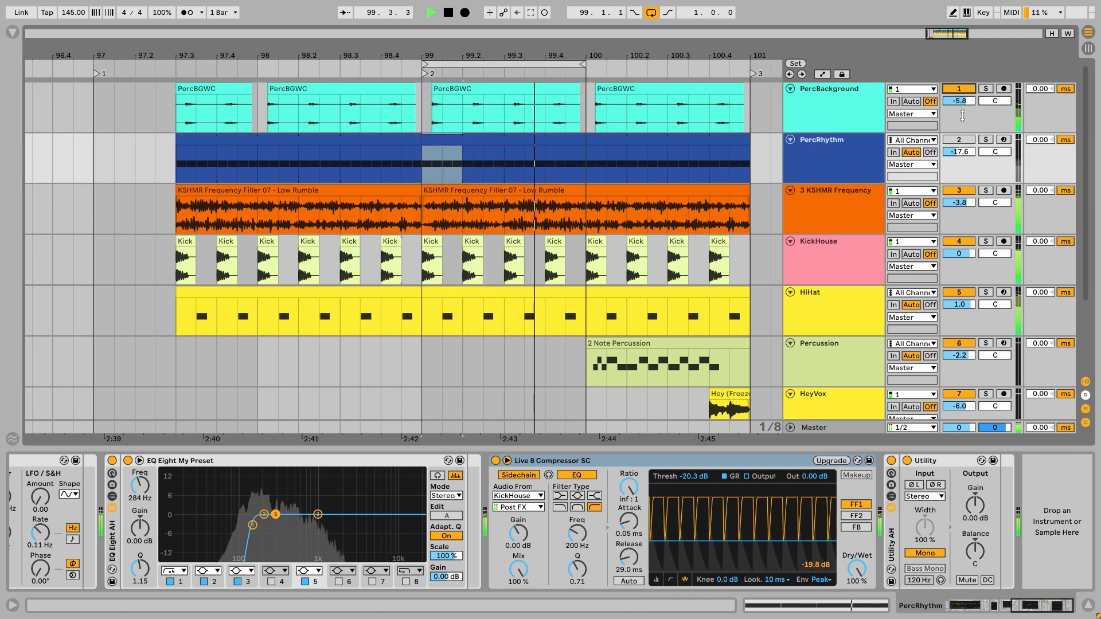
pyautogui.click(958, 139)
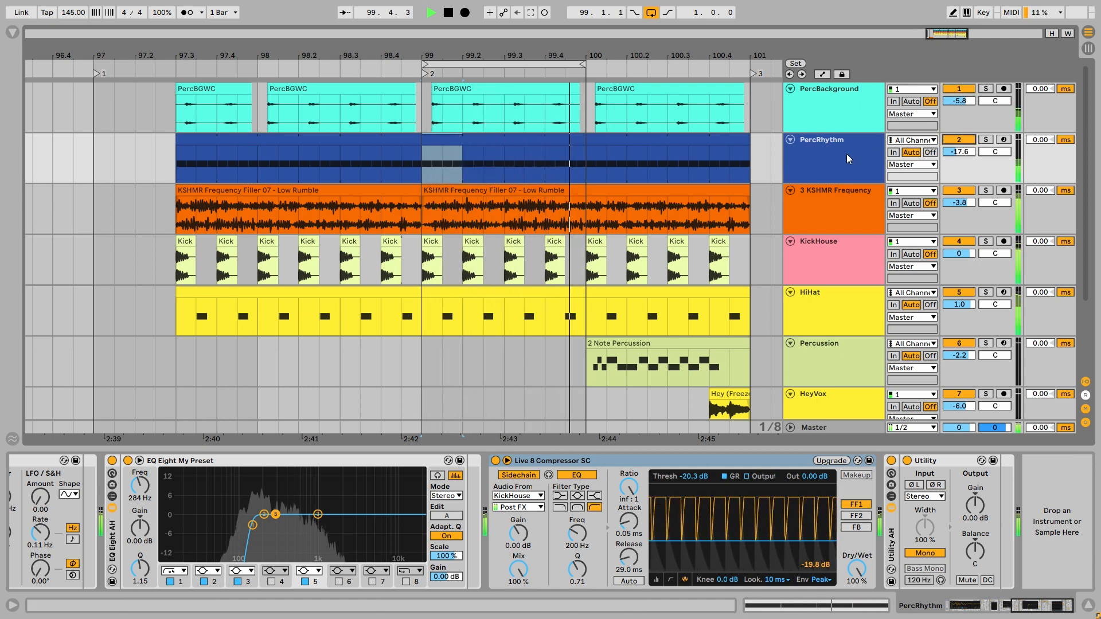
pyautogui.press('space')
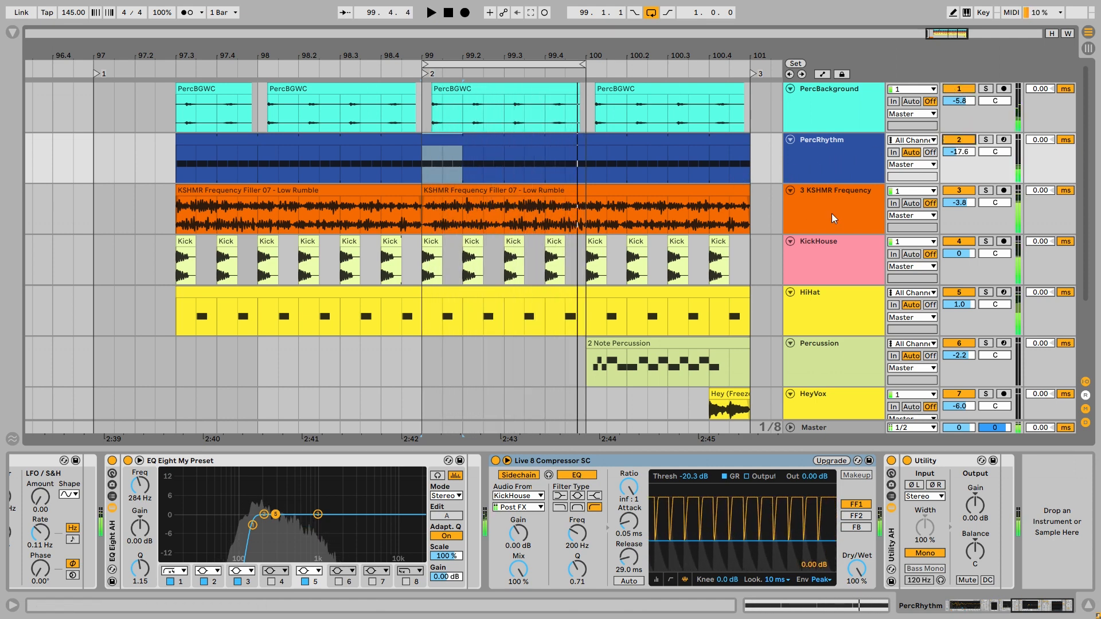
# - Solo 3 KSHMR Frequency and mark the Low Rumble clip's section from 99.1.1 to 100.1.1 for inspection
pyautogui.click(832, 216)
pyautogui.press('s')
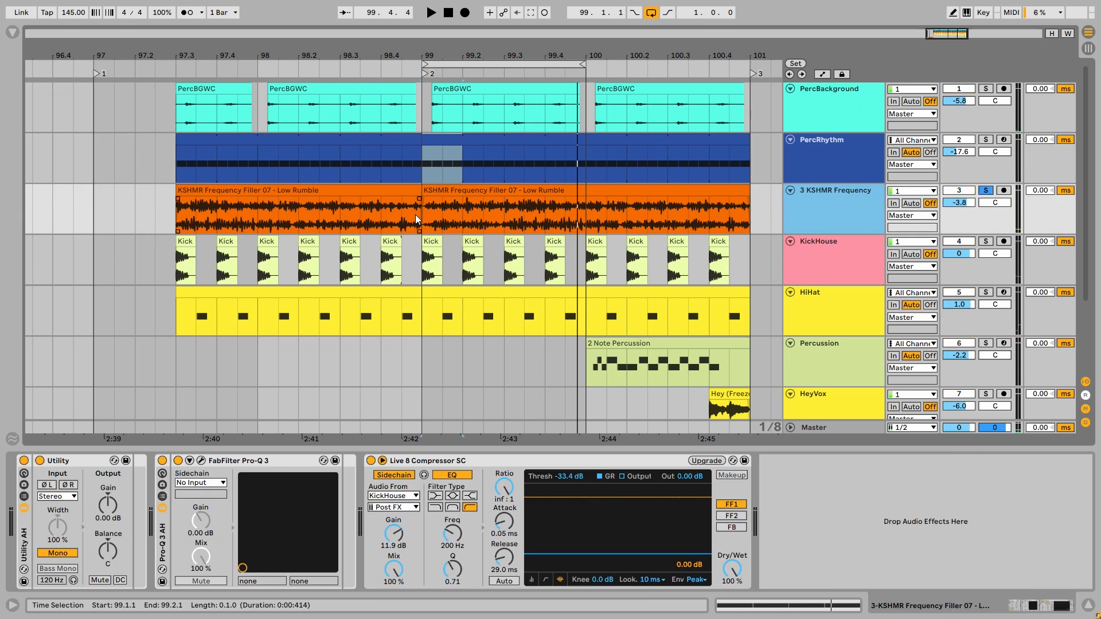
pyautogui.moveTo(426, 217); pyautogui.dragTo(567, 212)
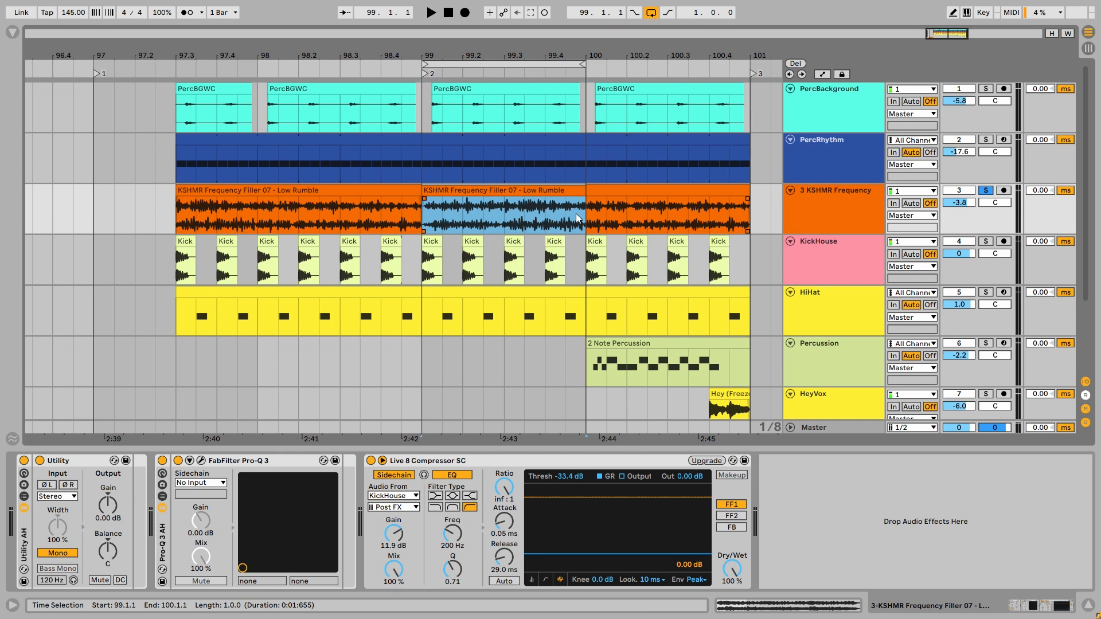
pyautogui.moveTo(423, 210); pyautogui.dragTo(582, 207)
pyautogui.keyDown('shift'); pyautogui.click(279, 218); pyautogui.keyUp('shift')
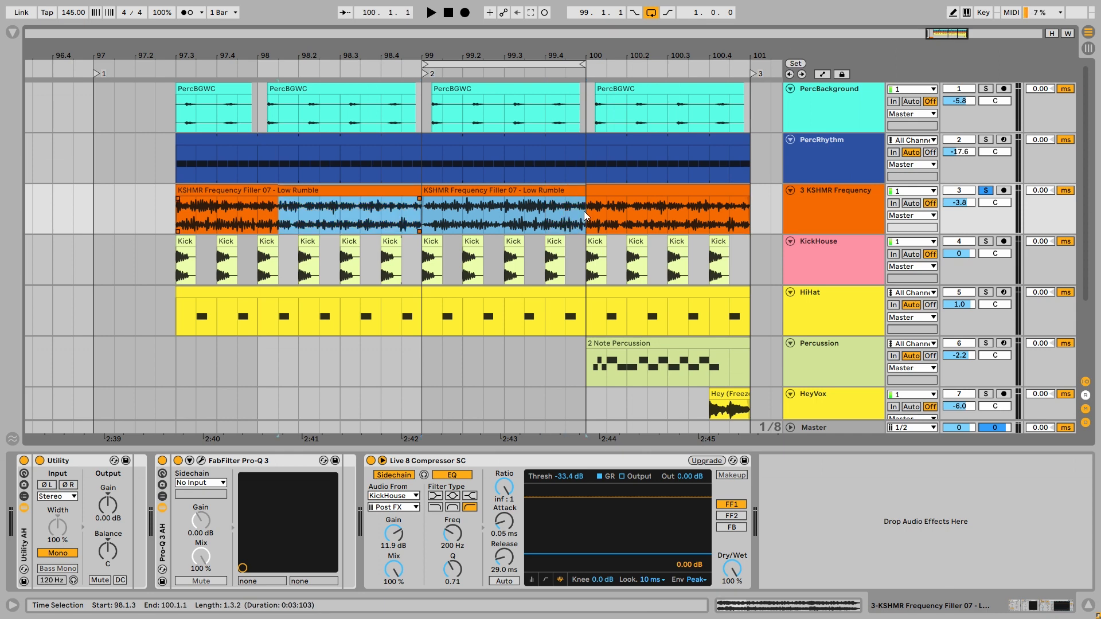
pyautogui.click(430, 216)
# - Enlarge the 3 KSHMR Frequency track's height and play its soloed Low Rumble clip from 99.1.1
pyautogui.moveTo(843, 231); pyautogui.dragTo(849, 304)
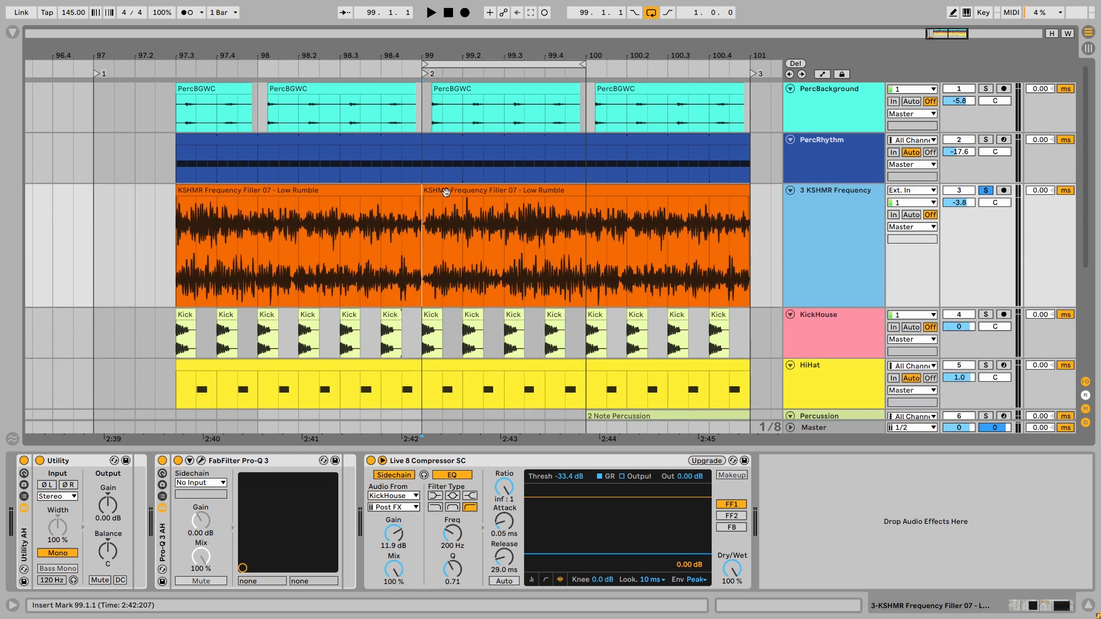
pyautogui.click(425, 241)
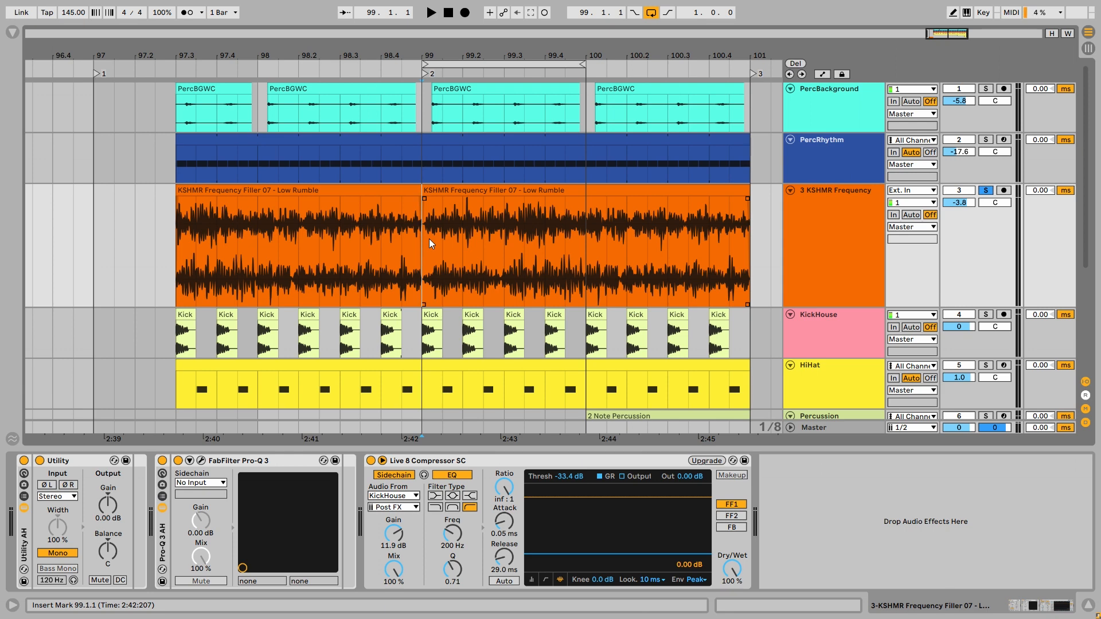
pyautogui.press('space')
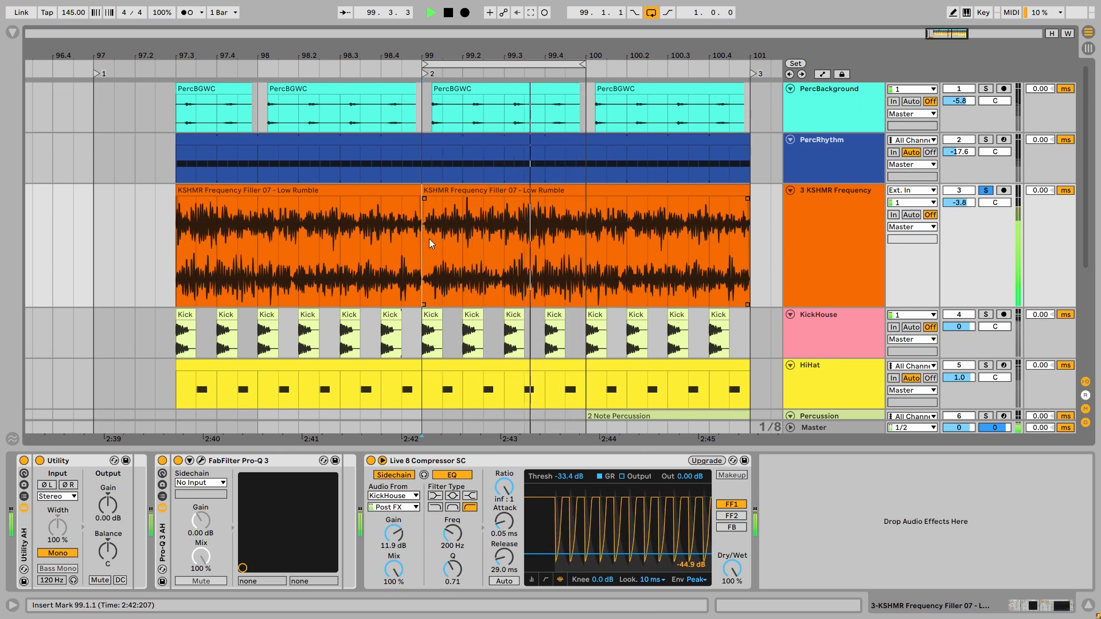
pyautogui.press('space')
# - Examine the FabFilter Pro-Q 3 curve on 3 KSHMR Frequency, close its window, and listen to the soloed loop
pyautogui.hotkey('ctrl', 'alt', 'p')
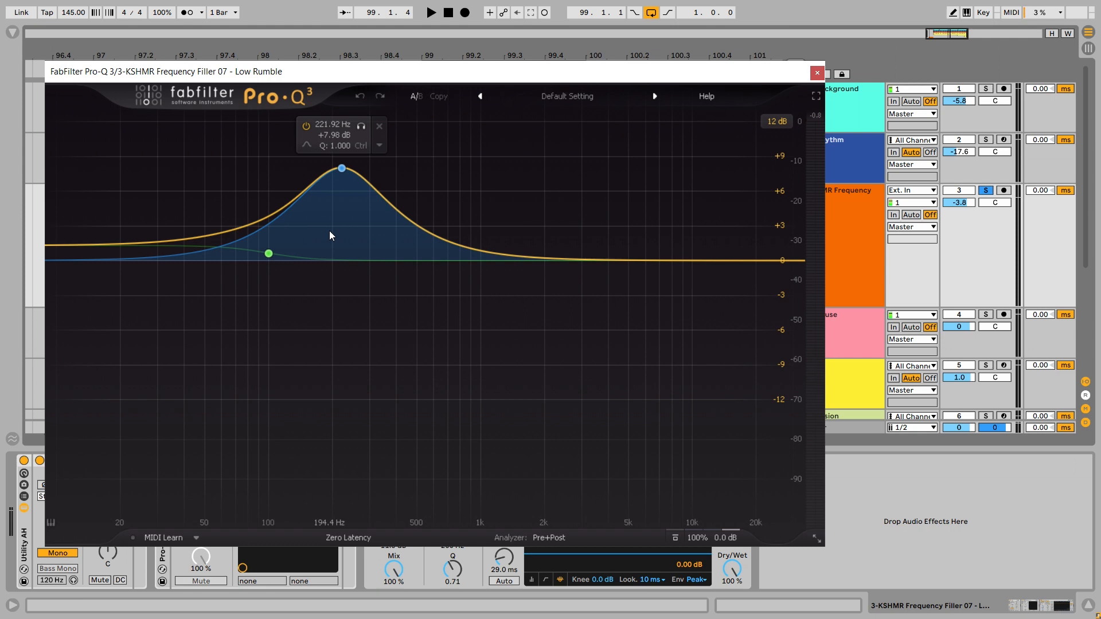
pyautogui.hotkey('ctrl', 'alt', 'p')
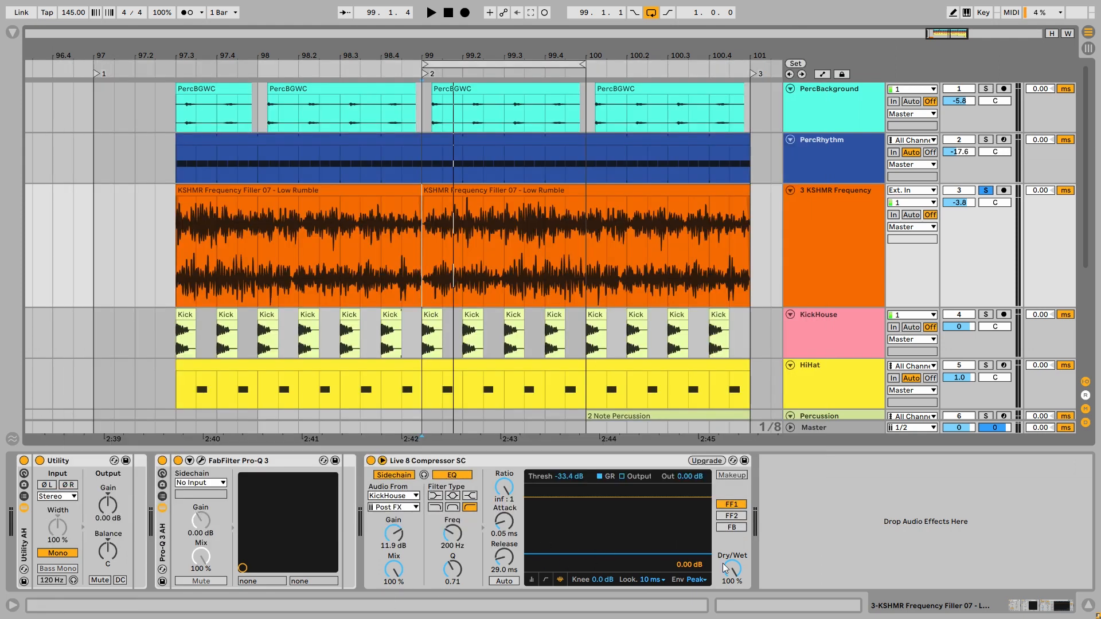
pyautogui.press('space')
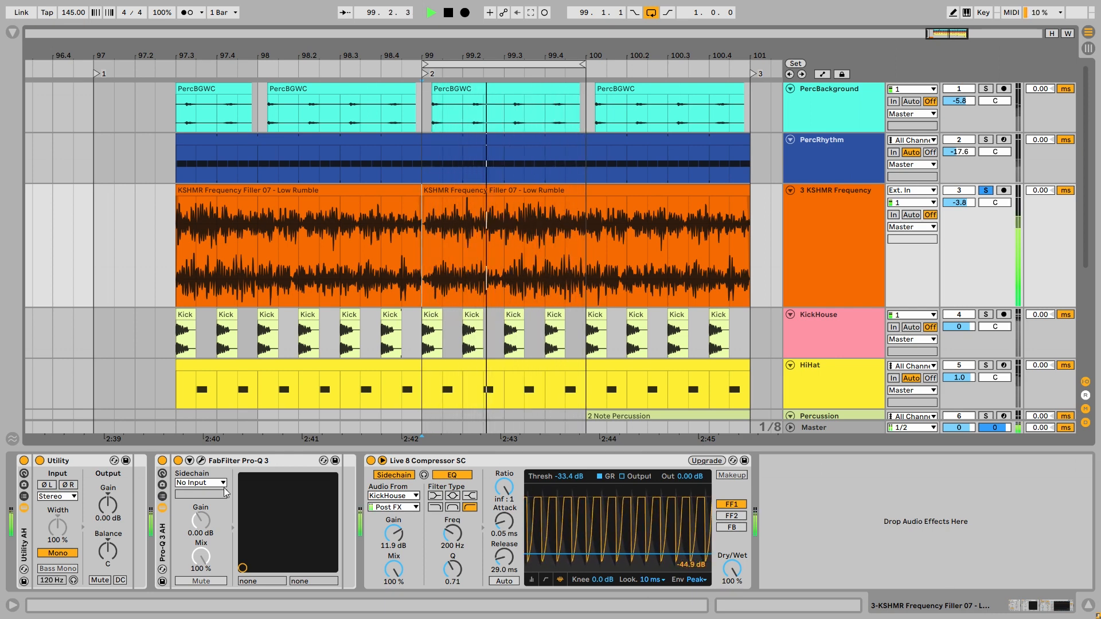
pyautogui.press('space')
# - Solo PercBackground, PercRhythm and 3 KSHMR Frequency together and play the loop
pyautogui.click(853, 221)
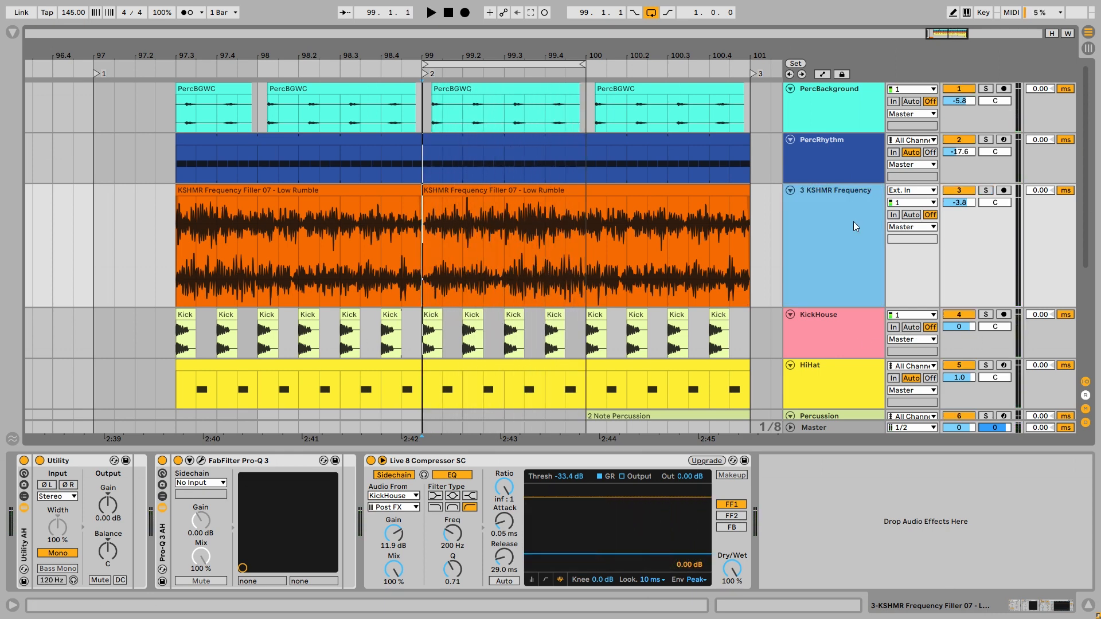
pyautogui.keyDown('shift'); pyautogui.click(835, 117); pyautogui.keyUp('shift')
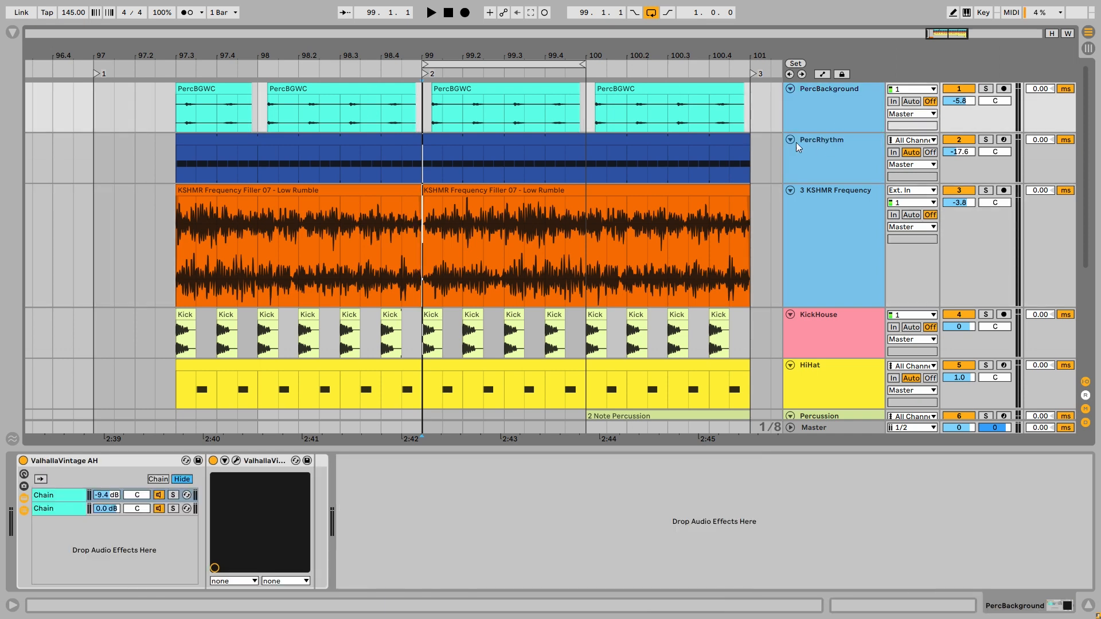
pyautogui.press('s')
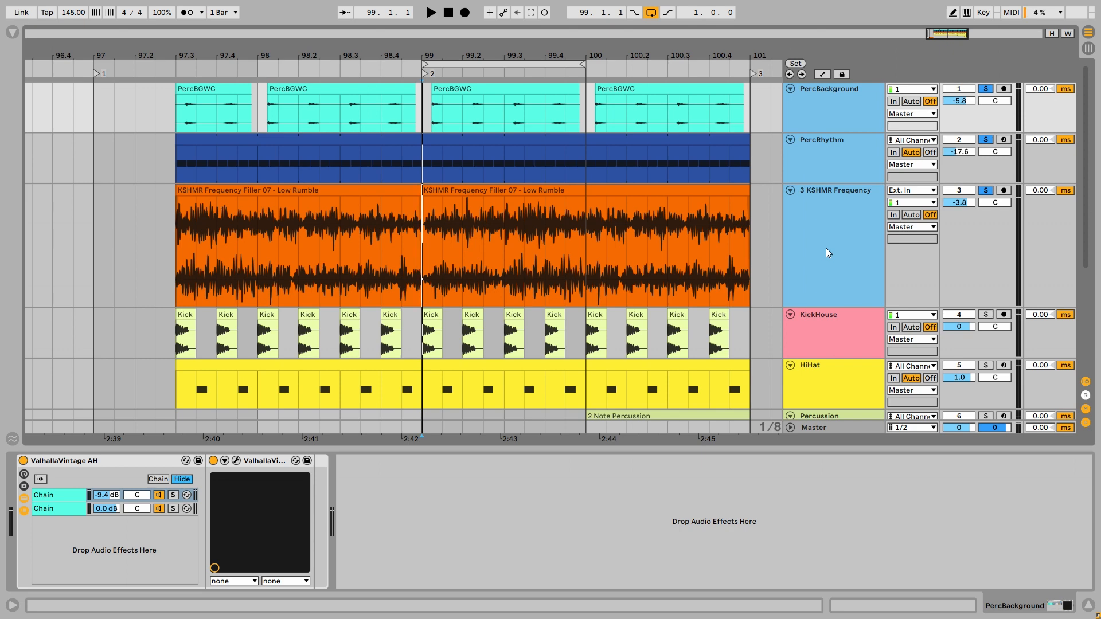
pyautogui.press('space')
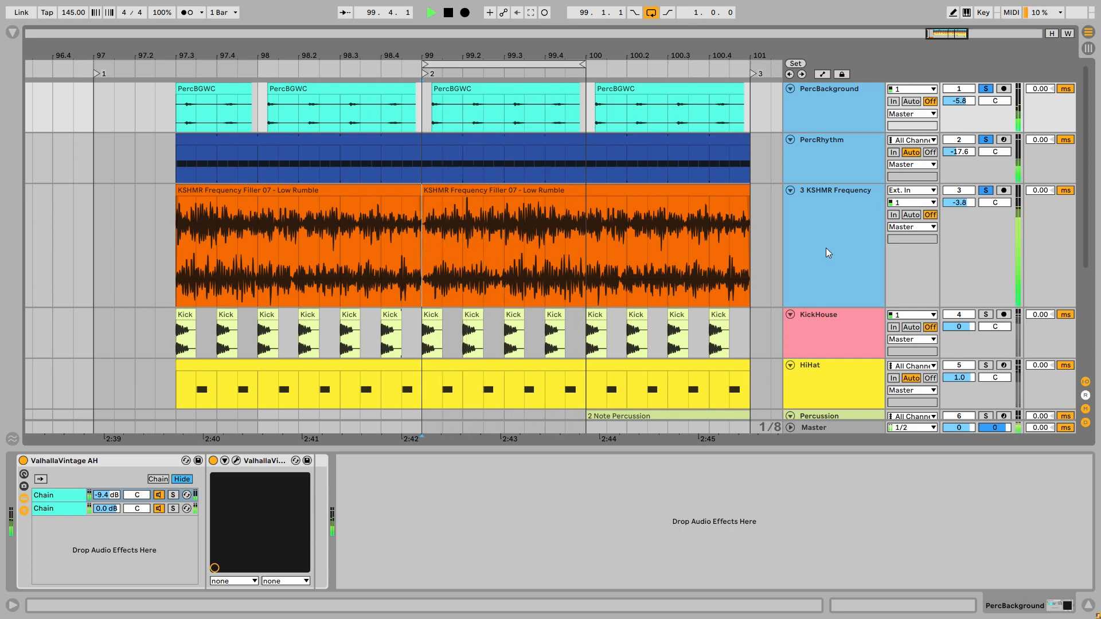
pyautogui.press('space')
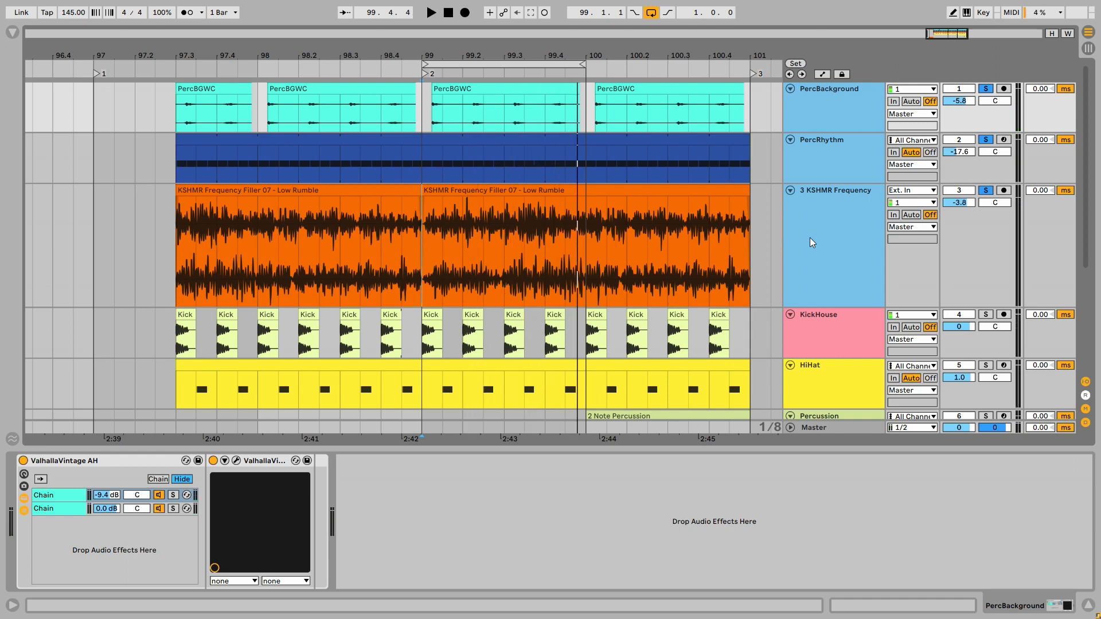
# - Solo the KickHouse track, play its loop and enlarge the track's height
pyautogui.scroll(-2, 810, 238)
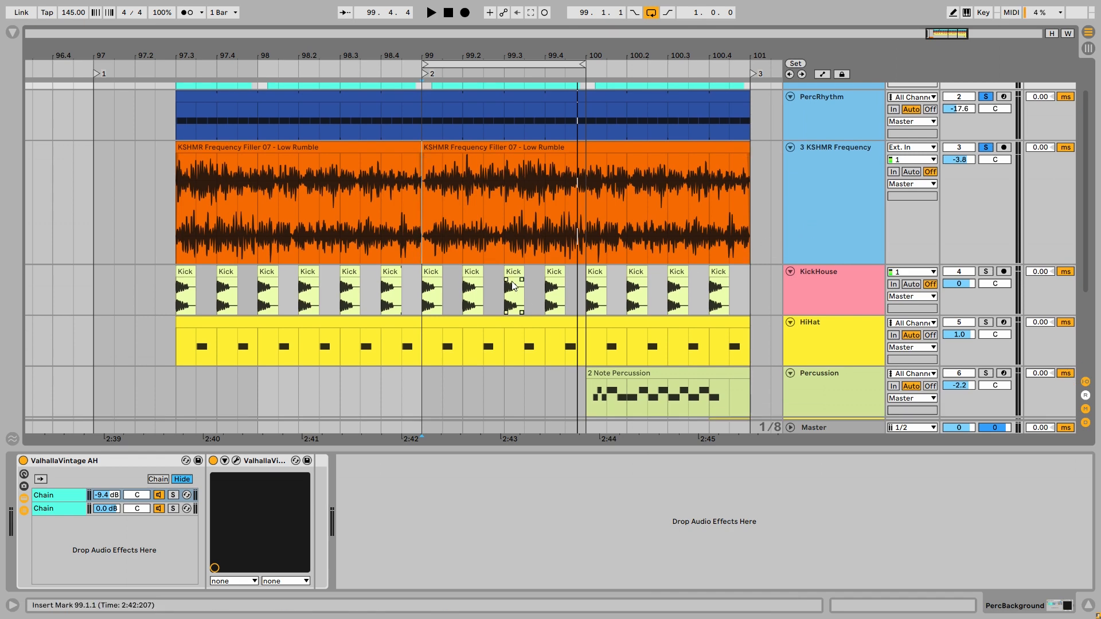
pyautogui.click(842, 299)
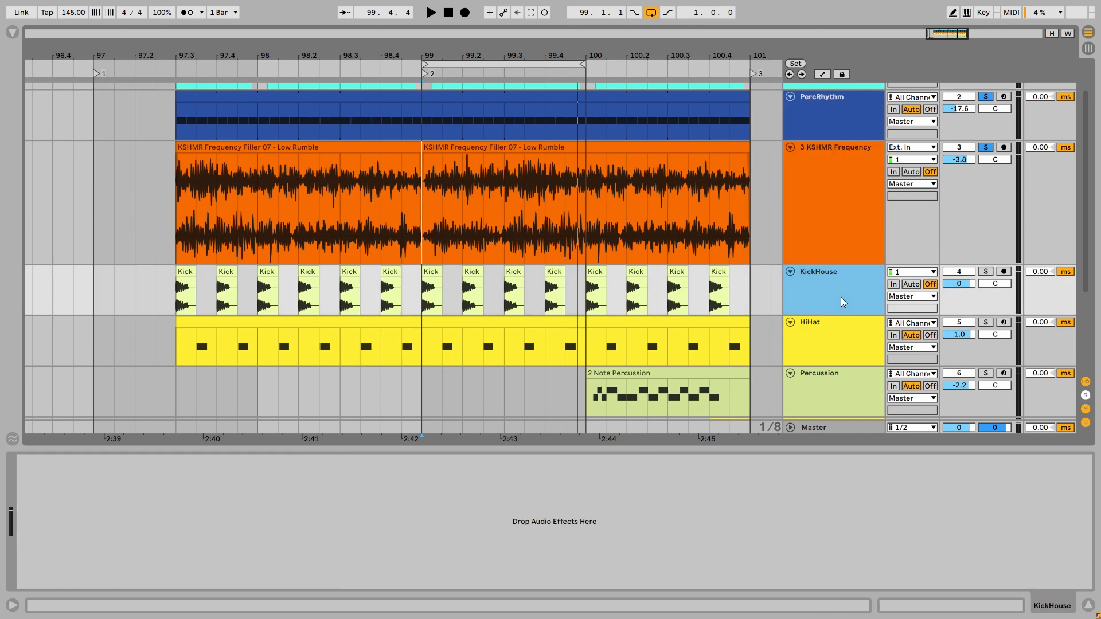
pyautogui.press('space')
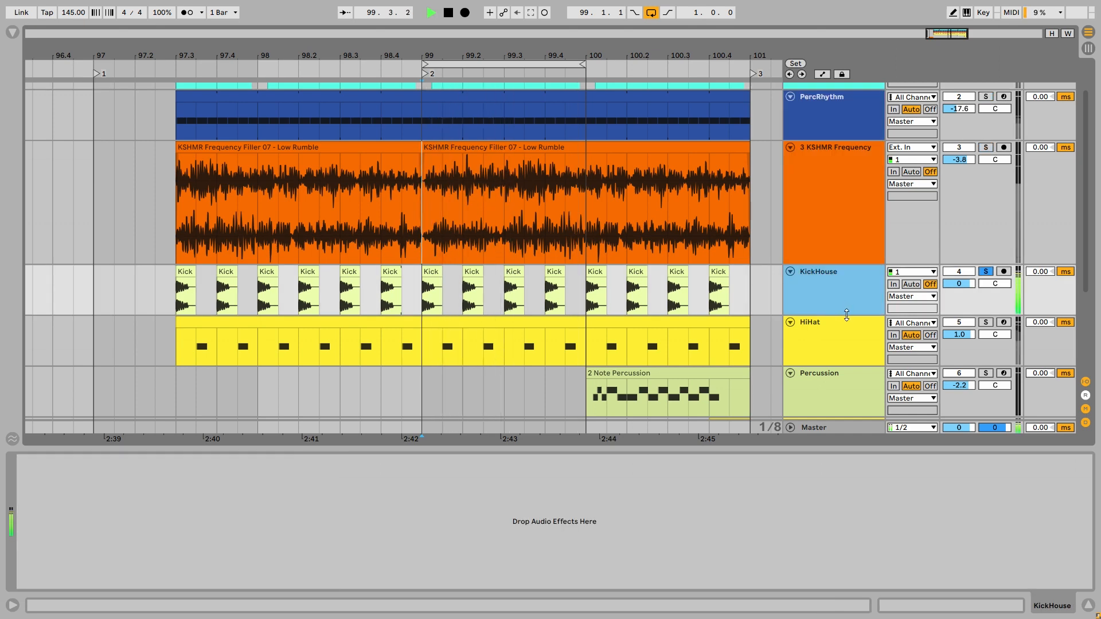
pyautogui.moveTo(845, 315); pyautogui.dragTo(845, 340)
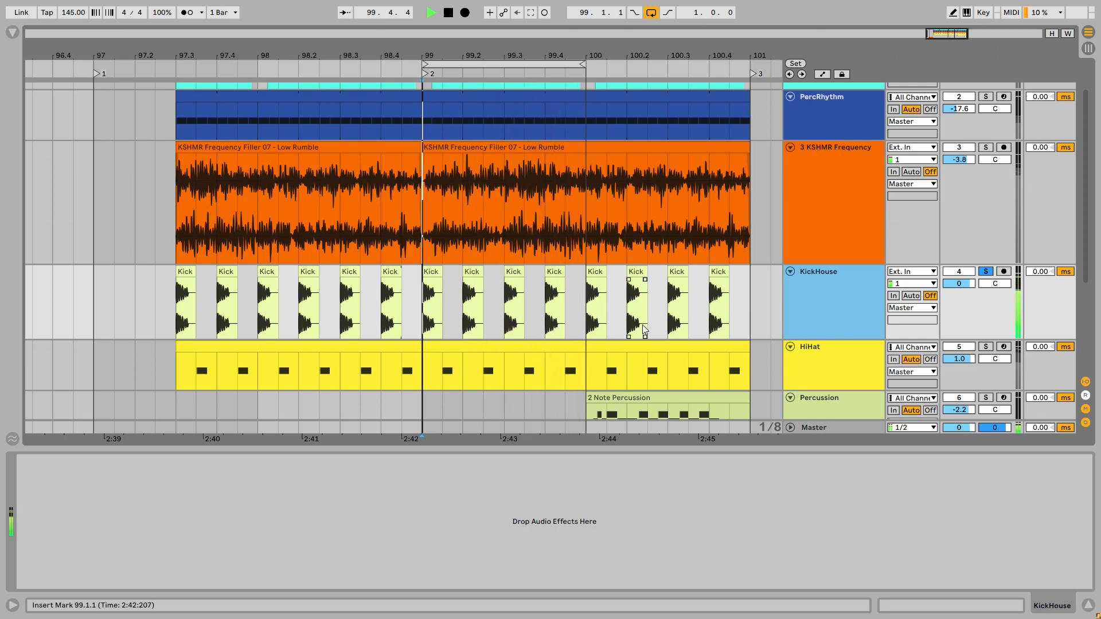
# - Add HiHat to the KickHouse solo, listen to both, and display the HiHat device chain from its Simpler onward
pyautogui.scroll(-3, 682, 280)
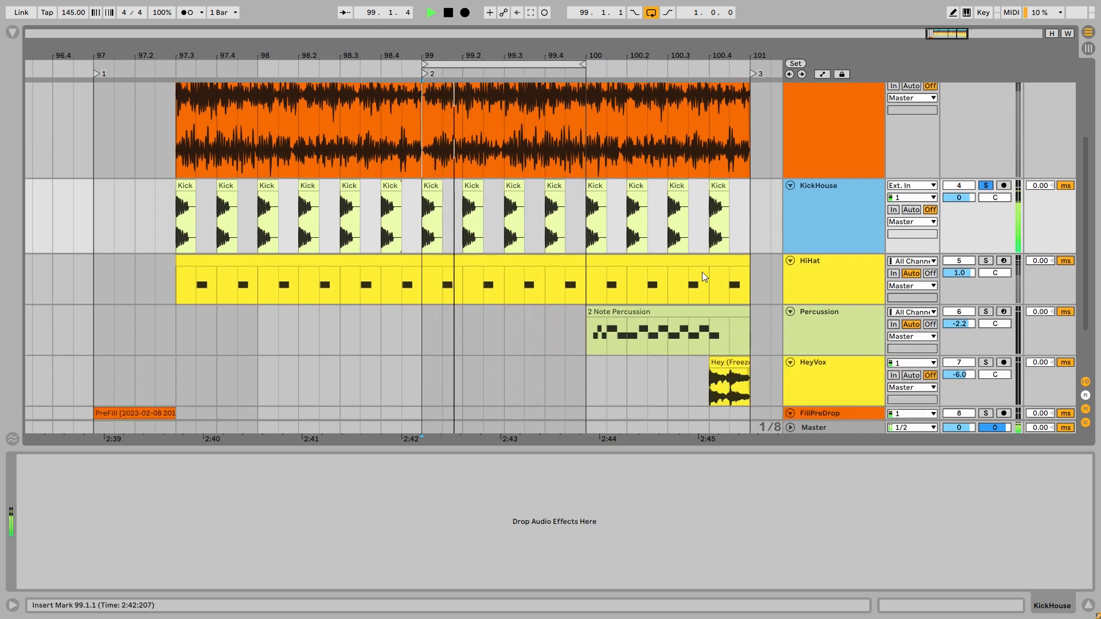
pyautogui.click(986, 261)
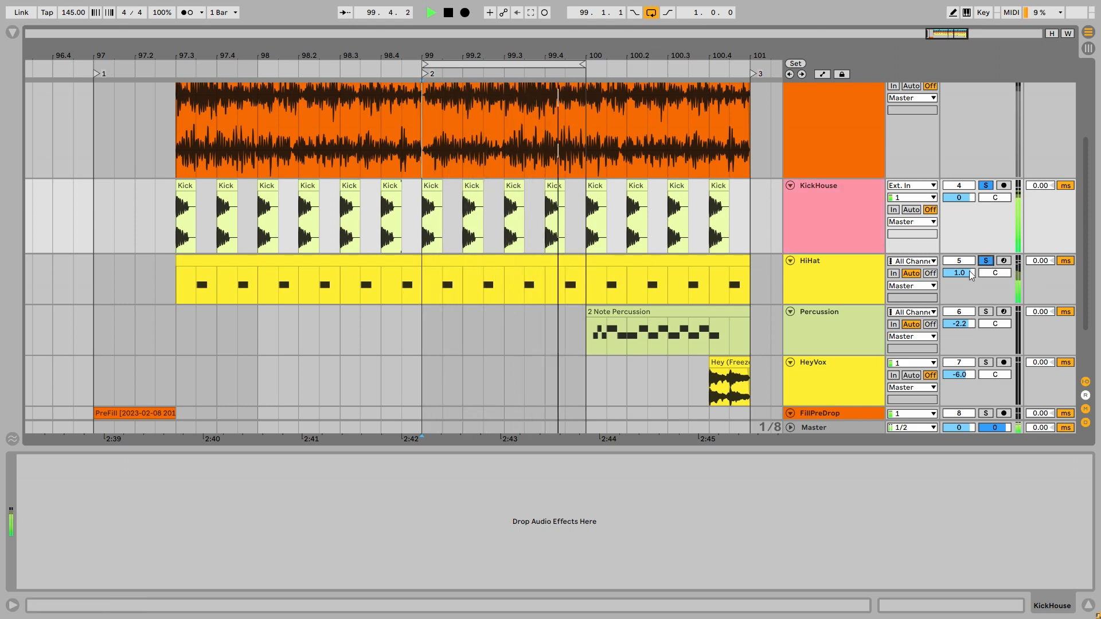
pyautogui.click(828, 272)
pyautogui.press('space')
pyautogui.moveTo(1049, 613); pyautogui.dragTo(1001, 611)
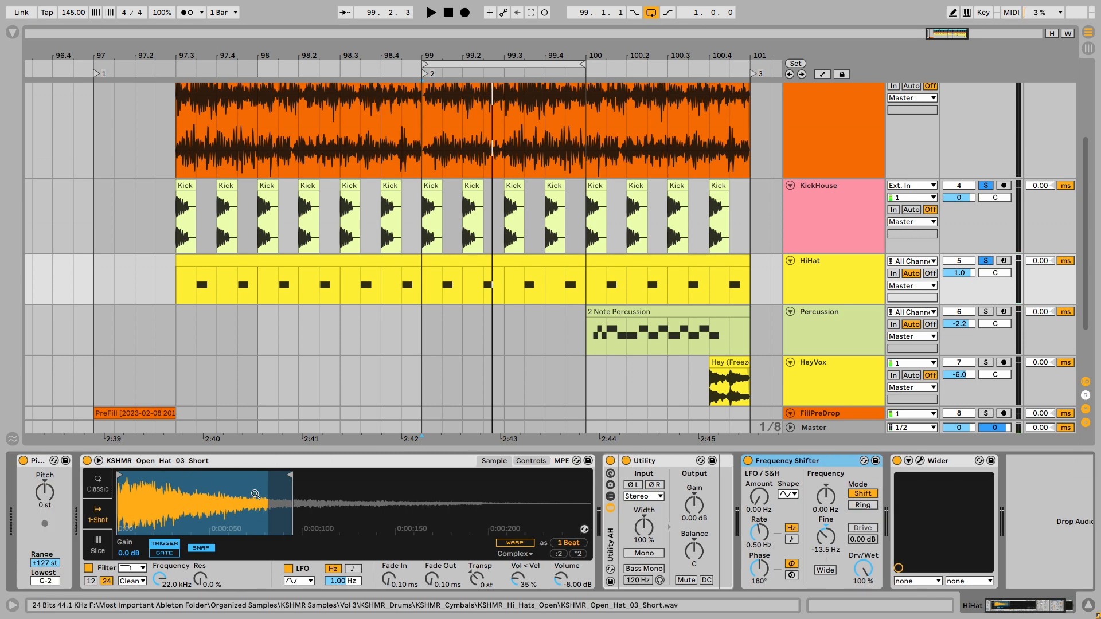
# - Compare the Open Hat sample extended to its full length with its shortened end, restoring the shorter end during playback
pyautogui.moveTo(290, 475); pyautogui.dragTo(614, 473)
pyautogui.press('space')
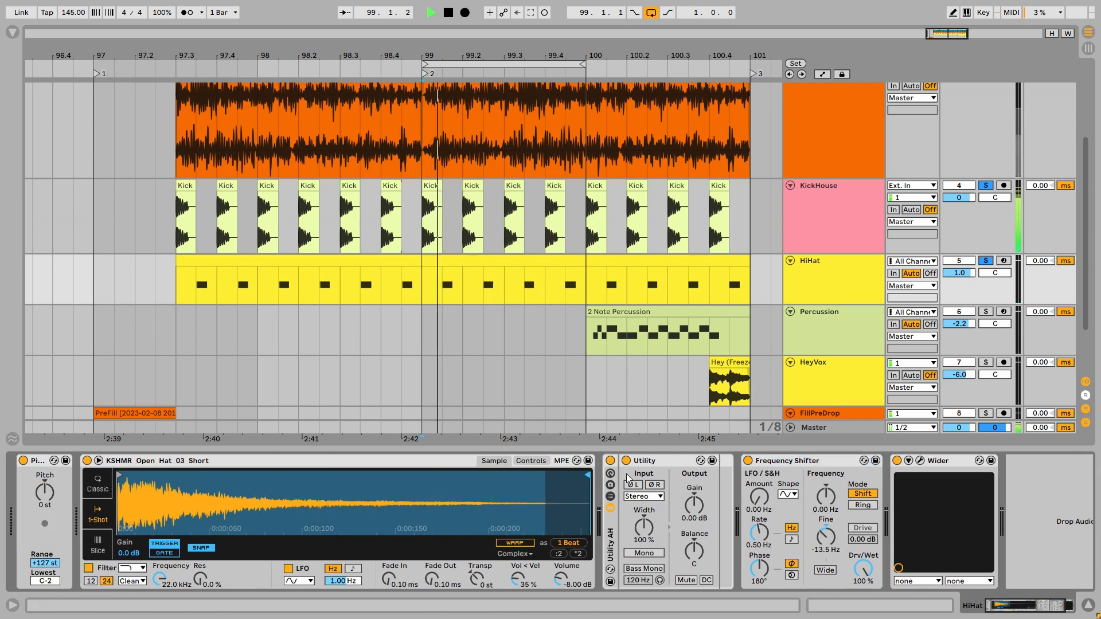
pyautogui.moveTo(593, 476); pyautogui.dragTo(291, 475)
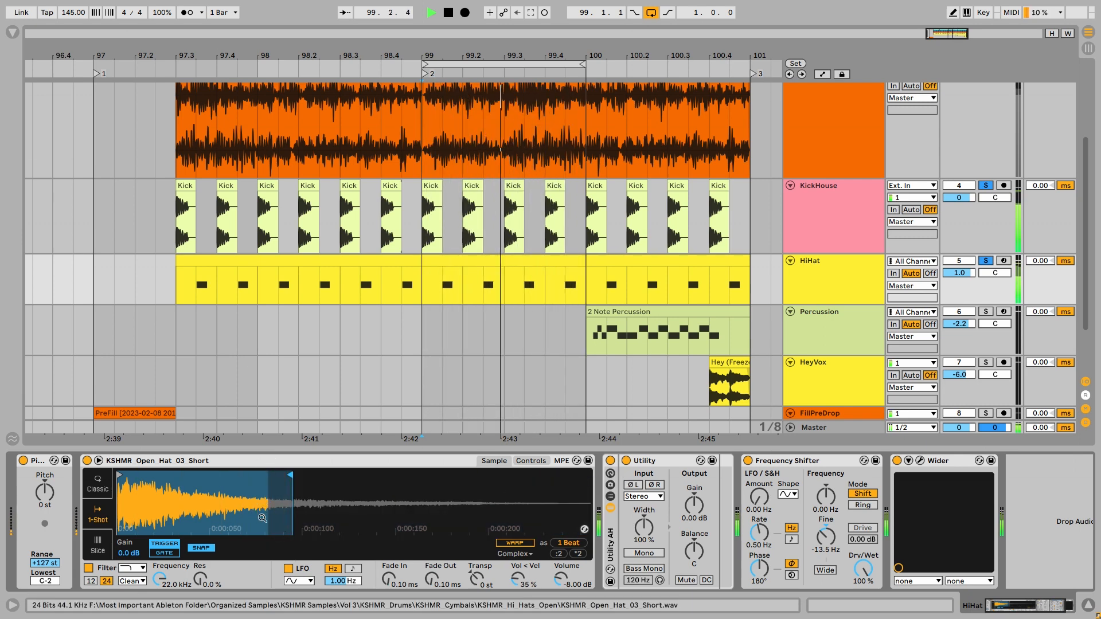
pyautogui.press('space')
# - Compare HiHat with its Frequency Shifter bypassed and re-enabled during playback
pyautogui.click(820, 459)
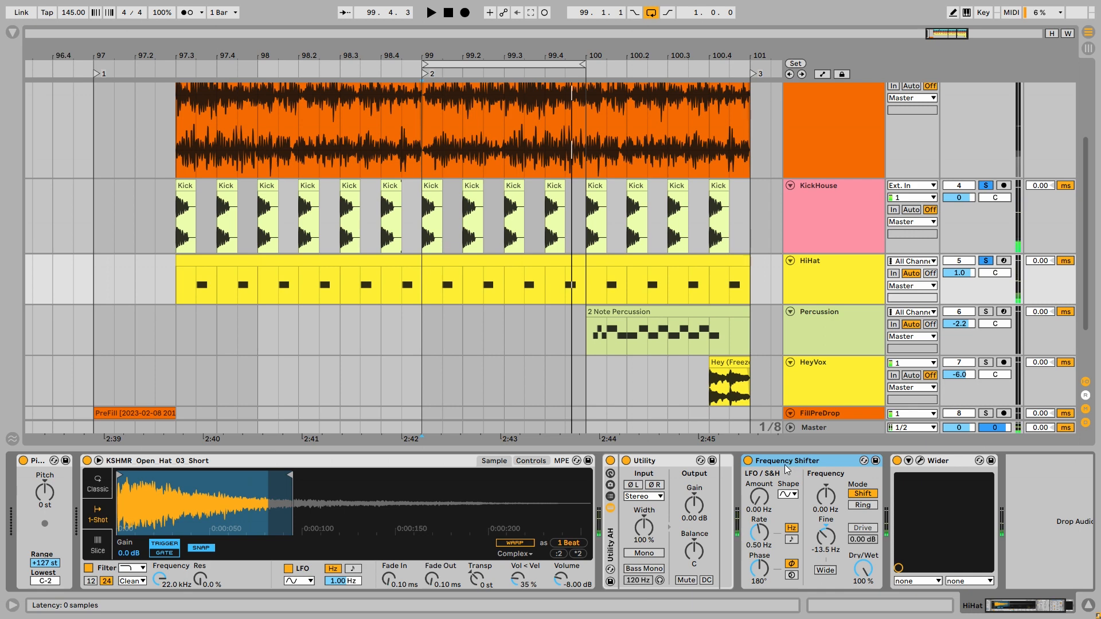
pyautogui.click(748, 461)
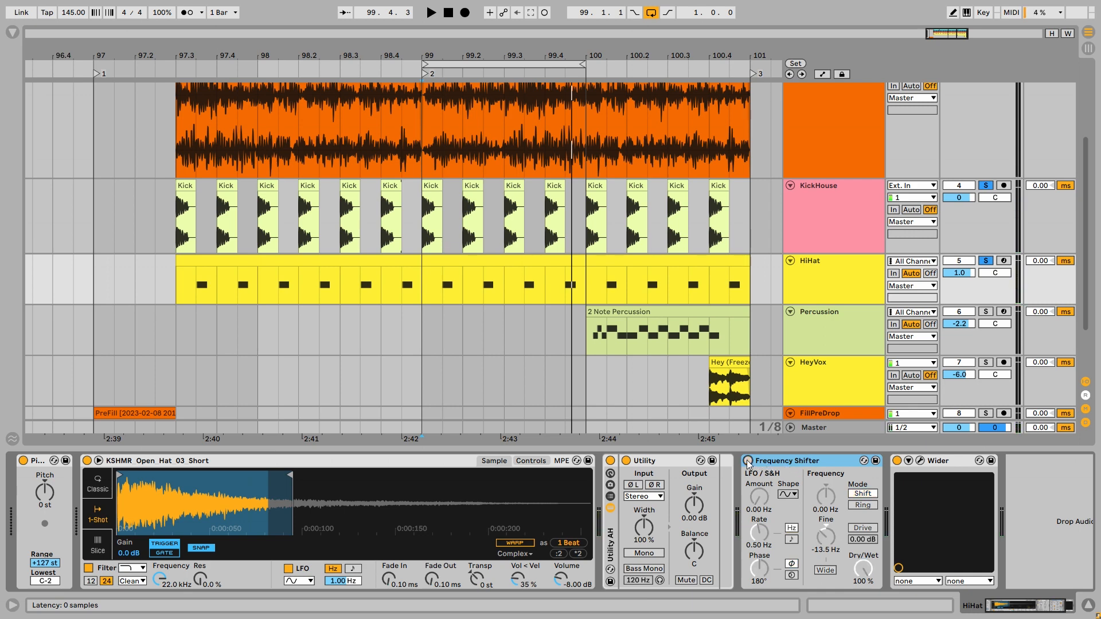
pyautogui.press('space')
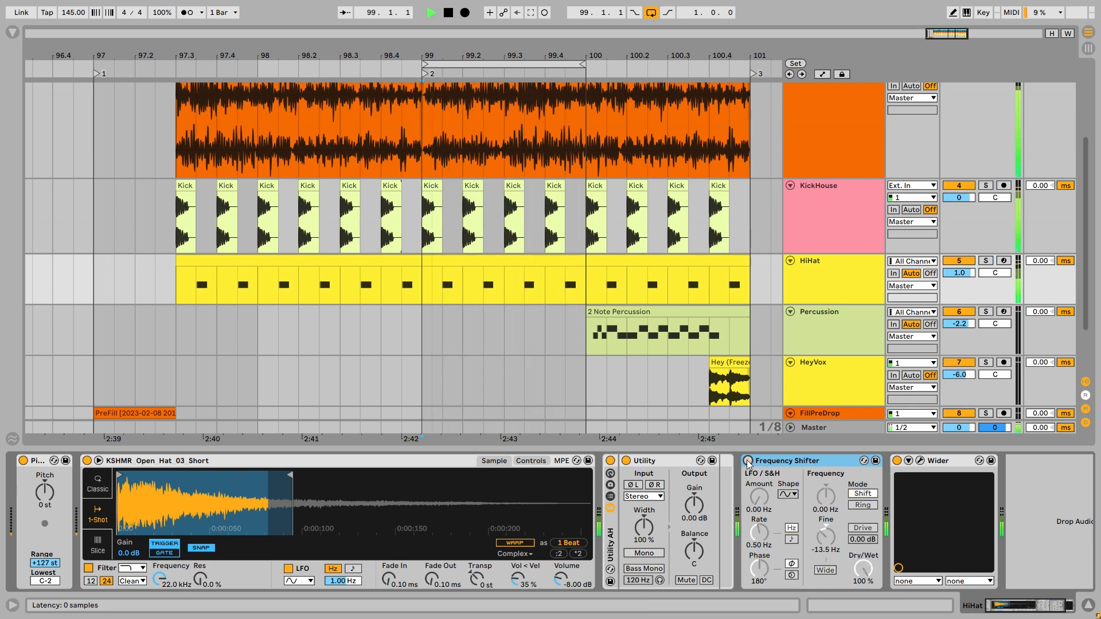
pyautogui.click(748, 461)
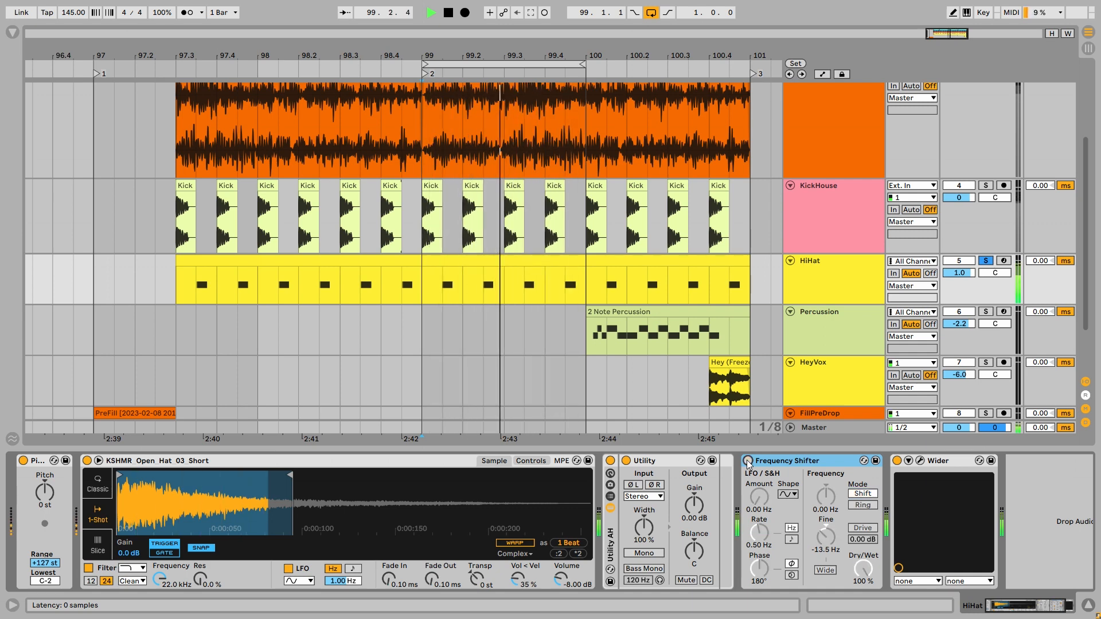
pyautogui.press('space')
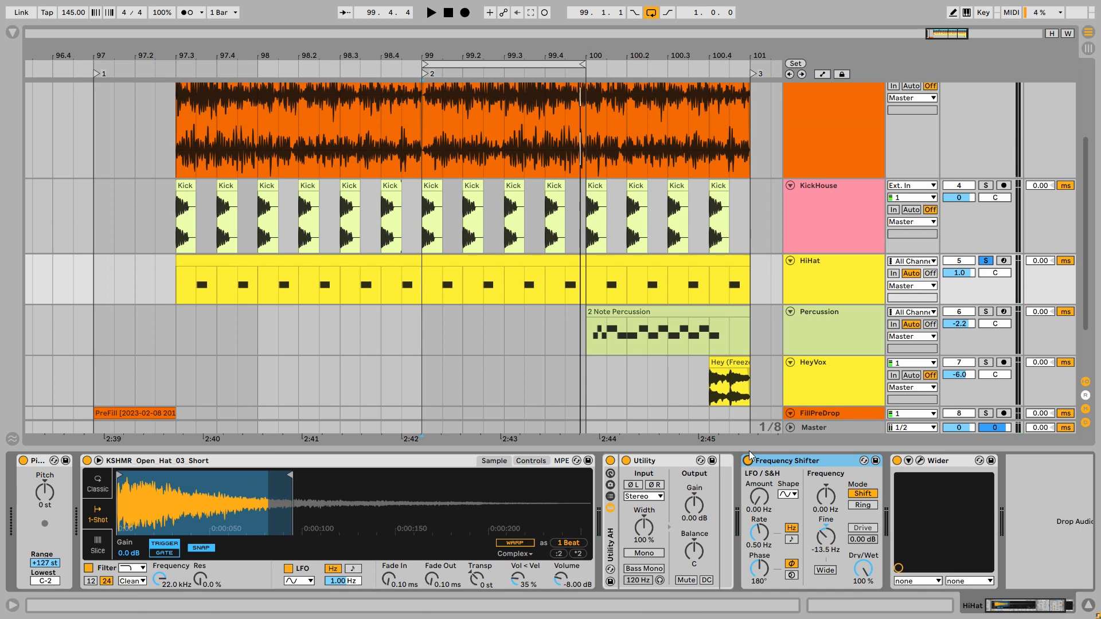
# - View the Wider plugin's settings on HiHat, close its window, and play the loop with all tracks audible
pyautogui.click(921, 461)
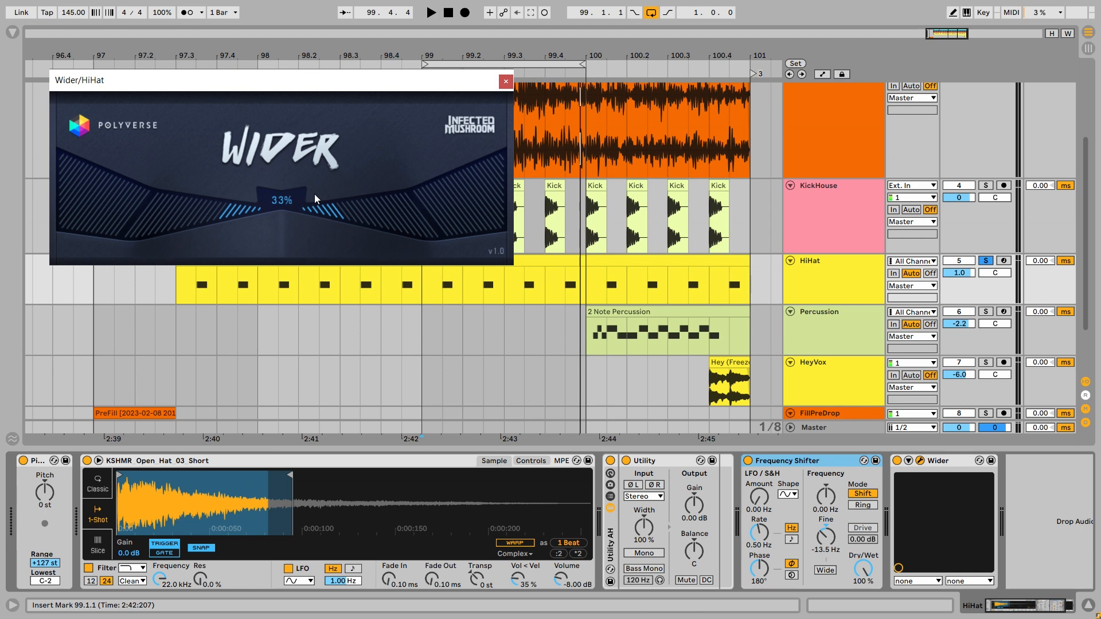
pyautogui.click(506, 81)
pyautogui.press('space')
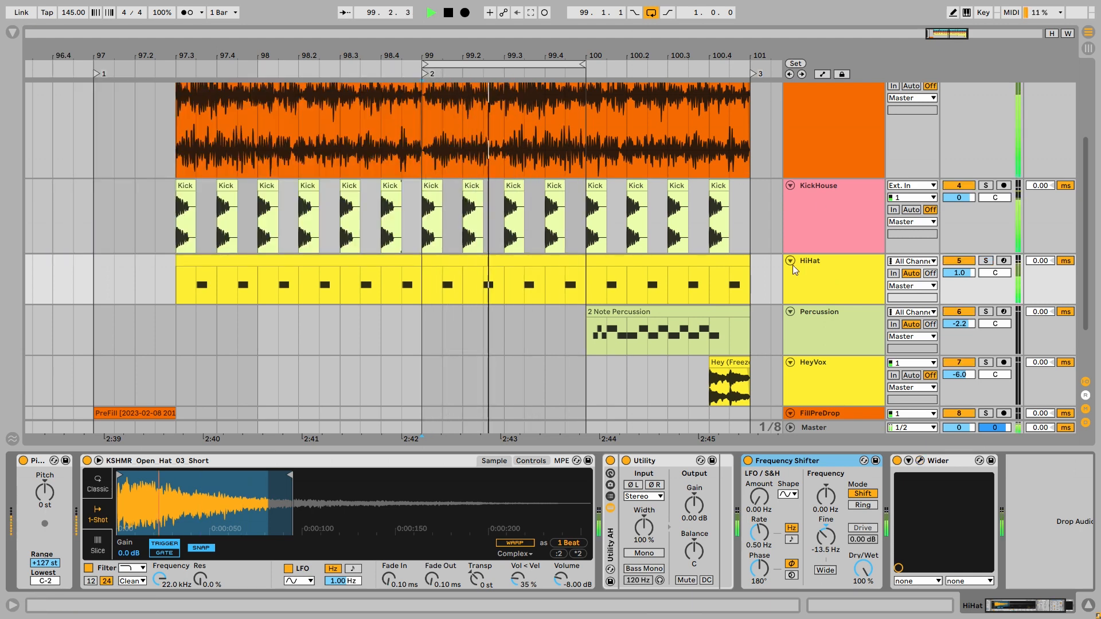
pyautogui.press('space')
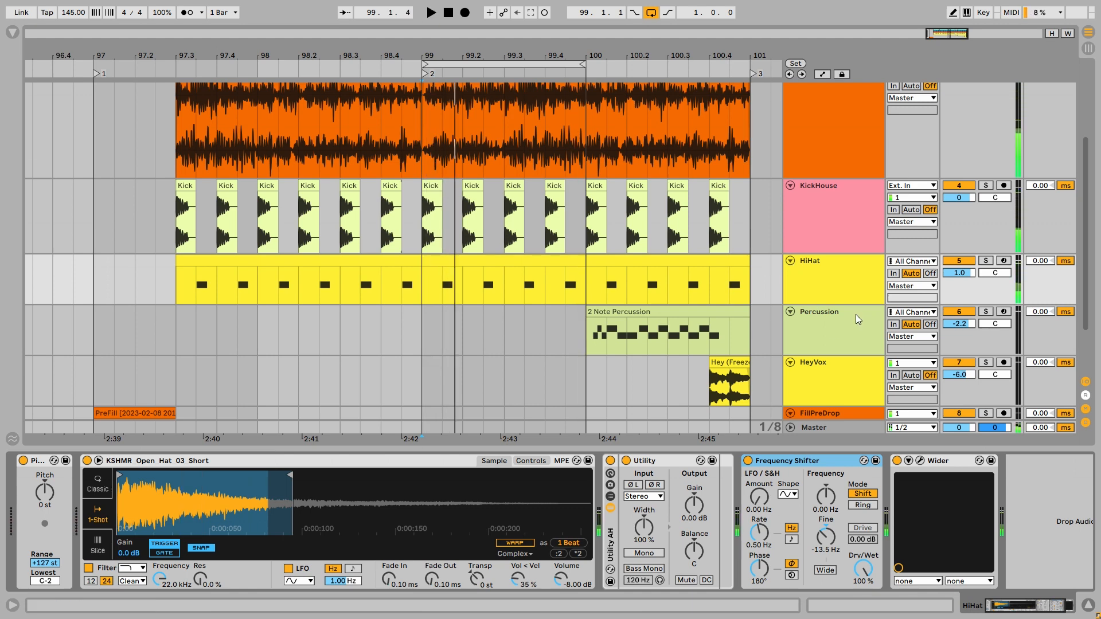
# - Enlarge the Percussion track and play its clip from bar 100, both soloed and within the full mix
pyautogui.click(856, 332)
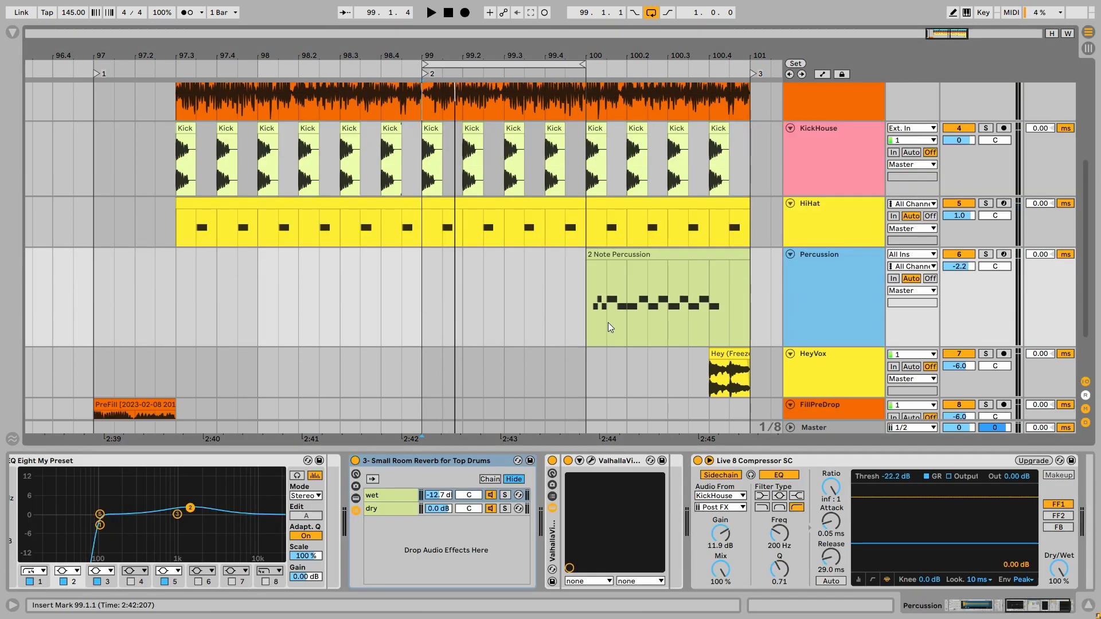
pyautogui.moveTo(586, 318); pyautogui.dragTo(746, 315)
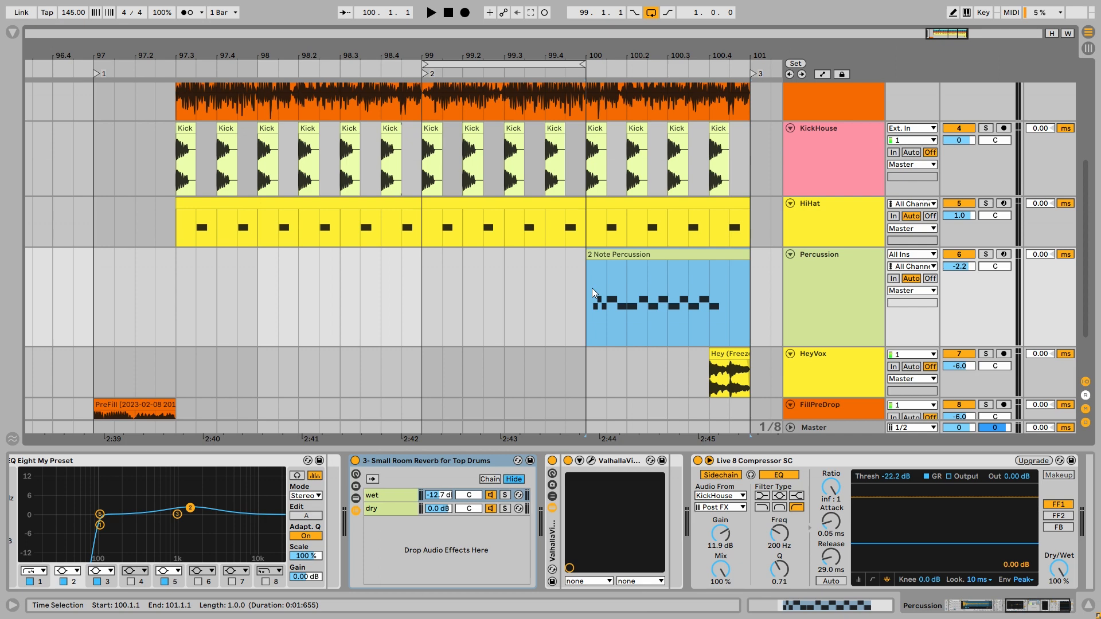
pyautogui.moveTo(588, 288); pyautogui.dragTo(751, 288)
pyautogui.click(588, 300)
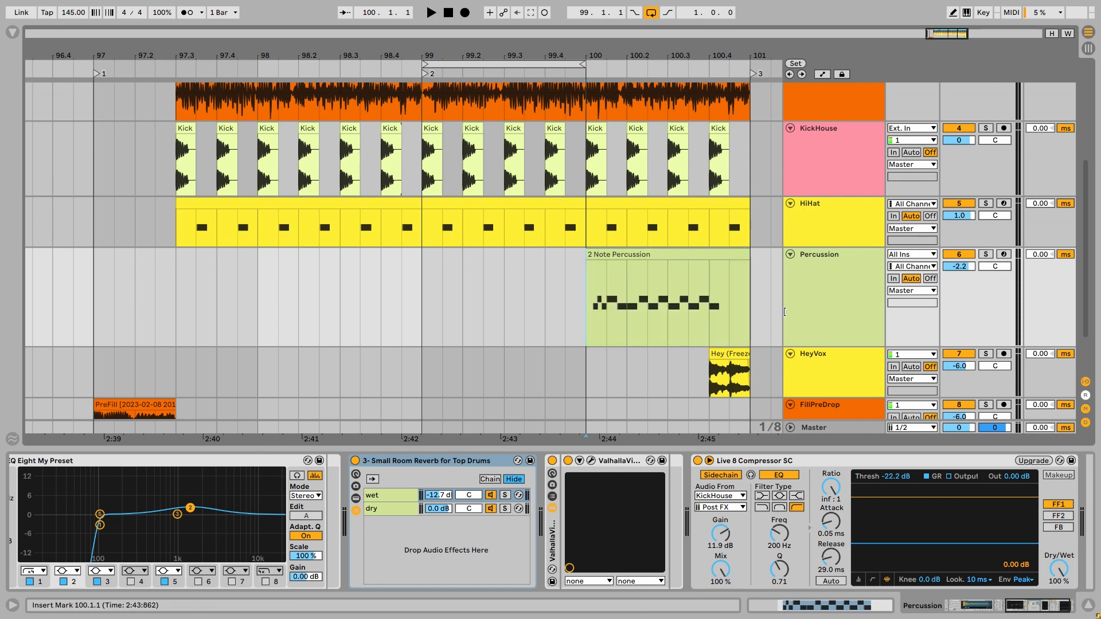
pyautogui.click(845, 303)
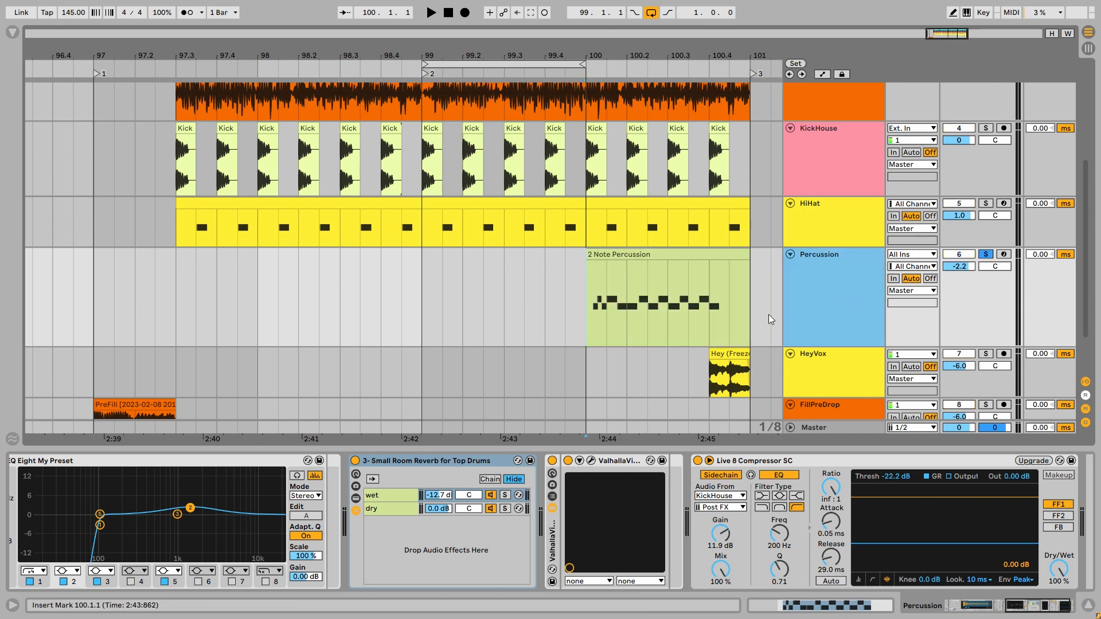
pyautogui.press('space')
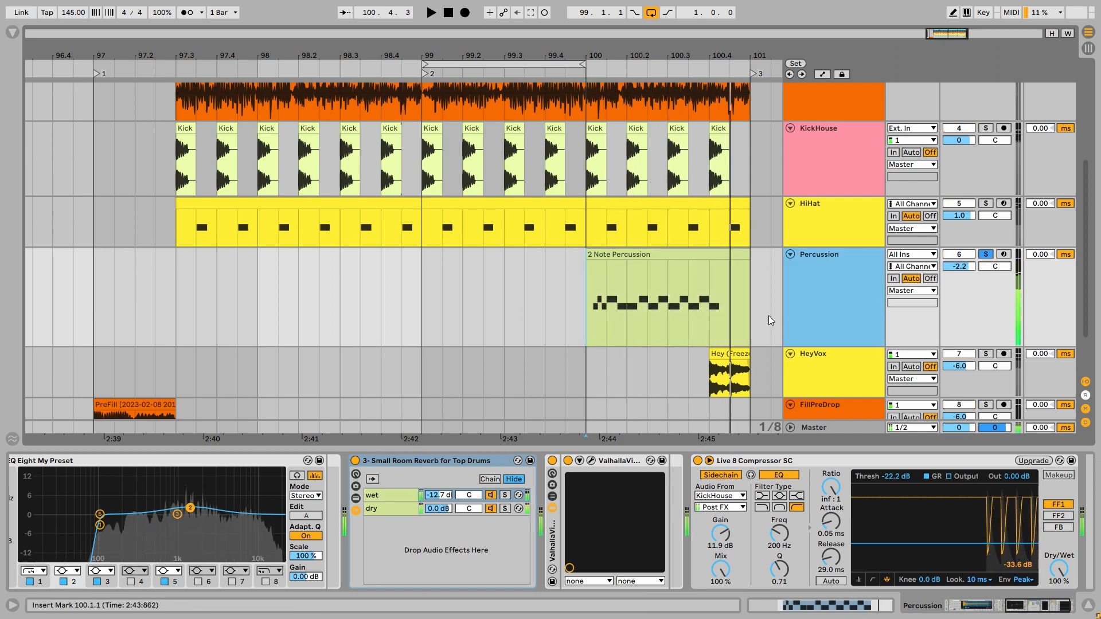
pyautogui.press('space')
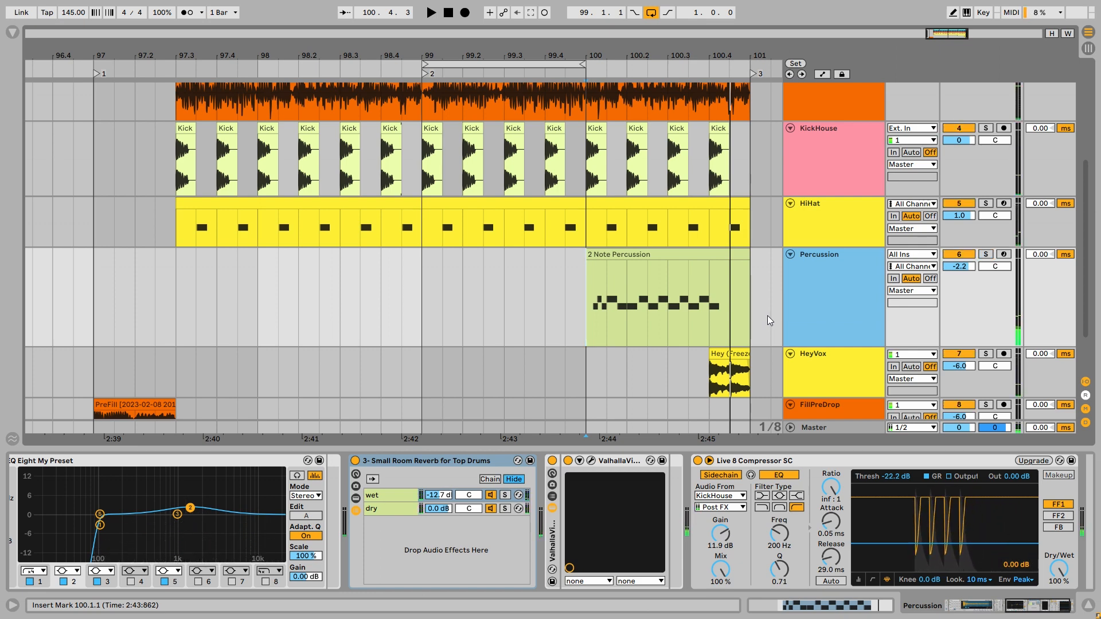
pyautogui.press('space')
pyautogui.press('space')
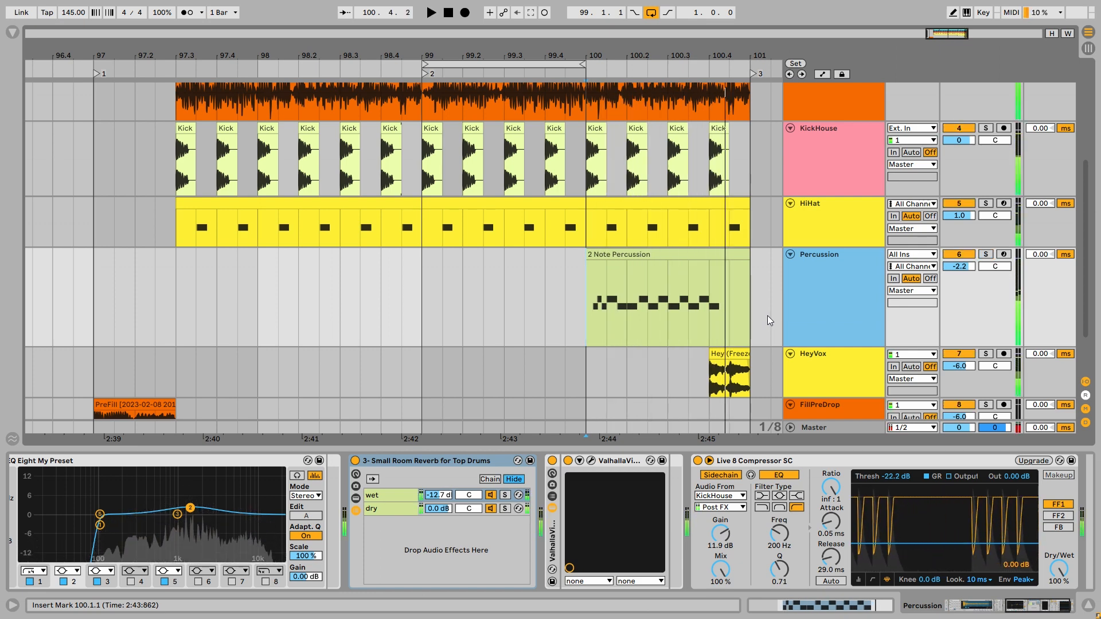
# - Open the 2 Note Percussion clip's notes and view its groove choices, keeping Swing 16-35
pyautogui.scroll(2, 623, 322)
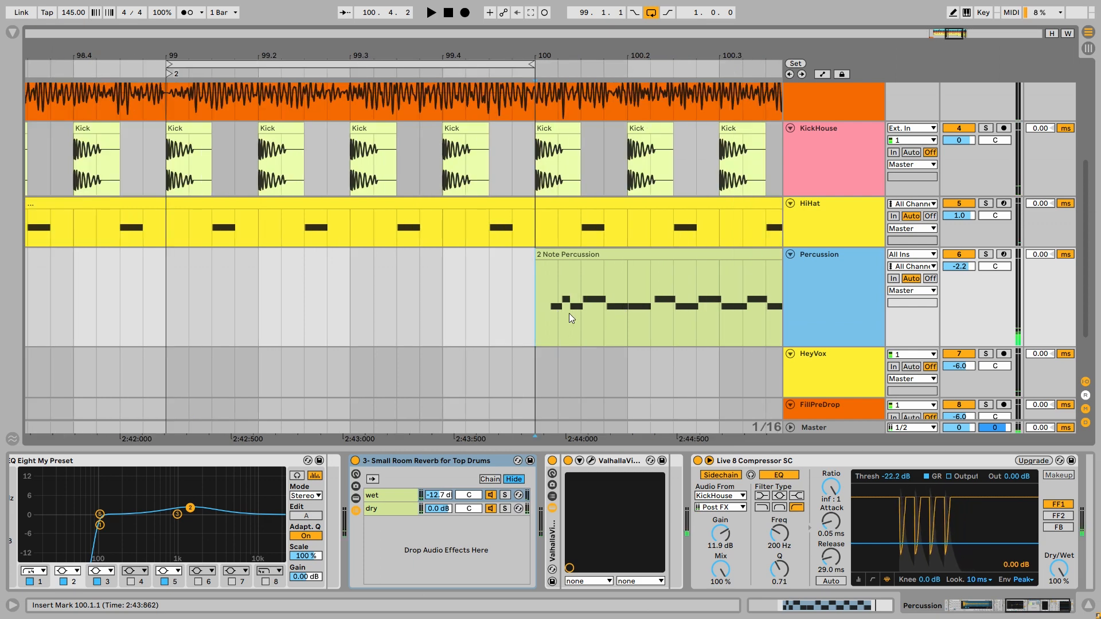
pyautogui.click(564, 301)
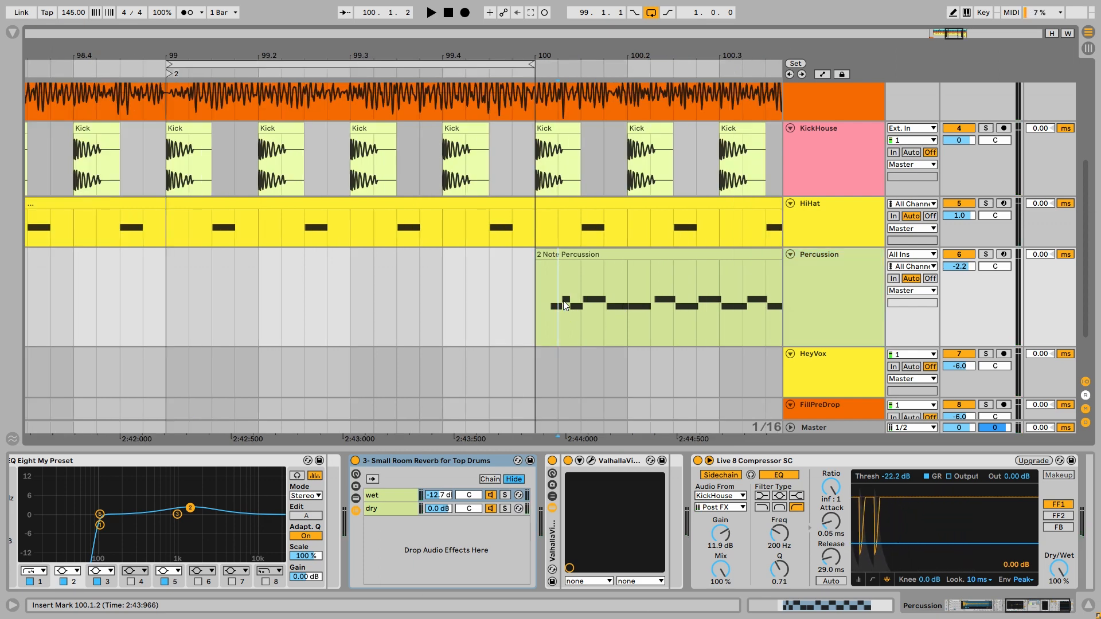
pyautogui.doubleClick(567, 301)
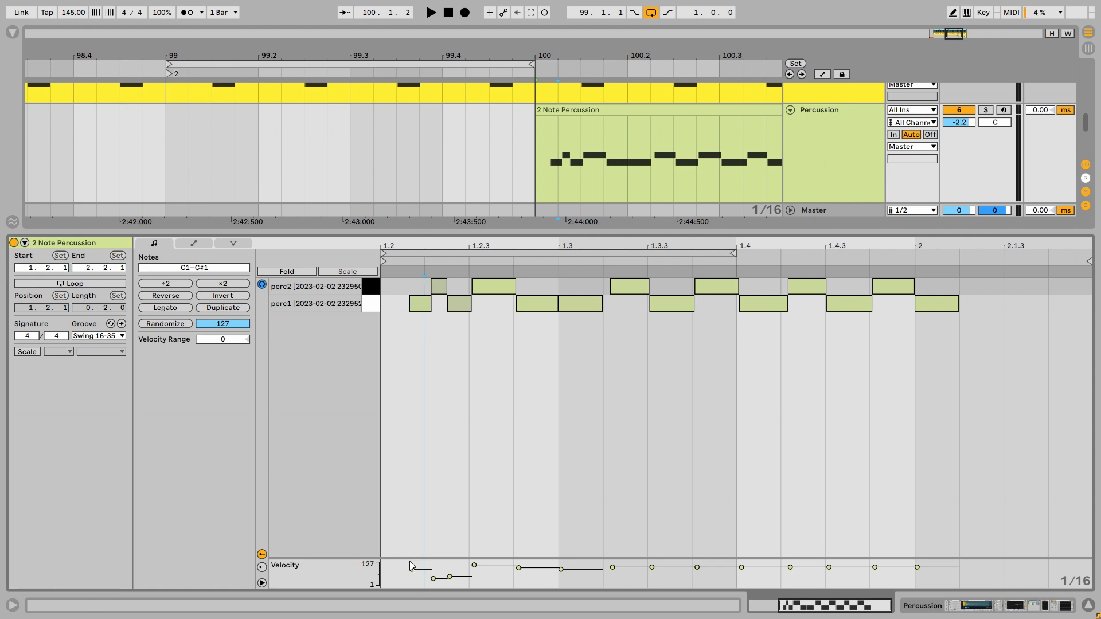
pyautogui.click(122, 336)
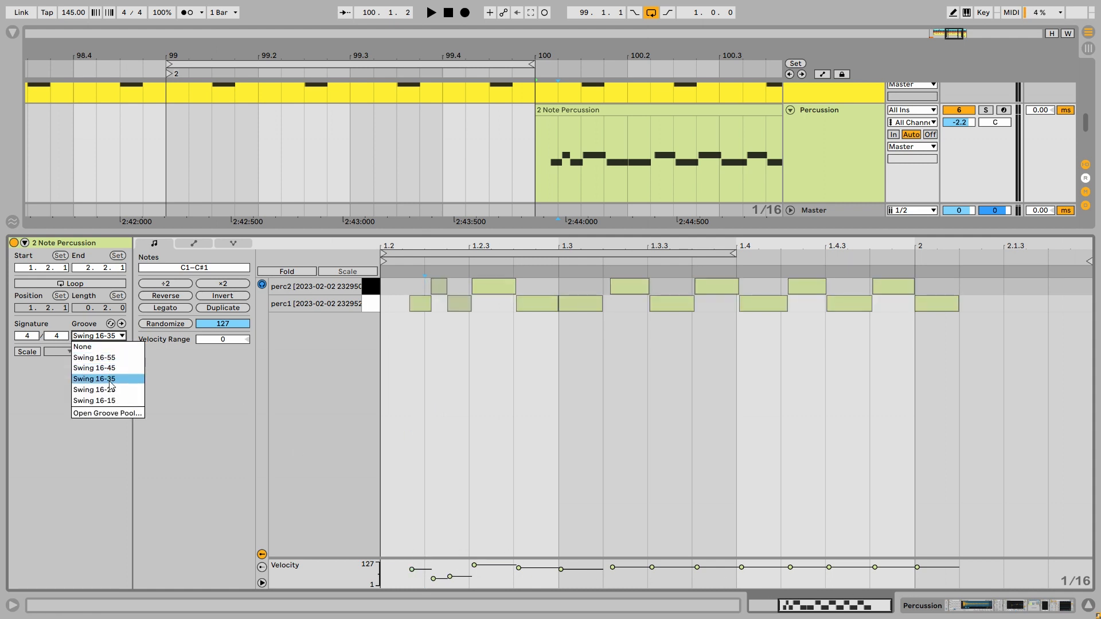
pyautogui.click(181, 417)
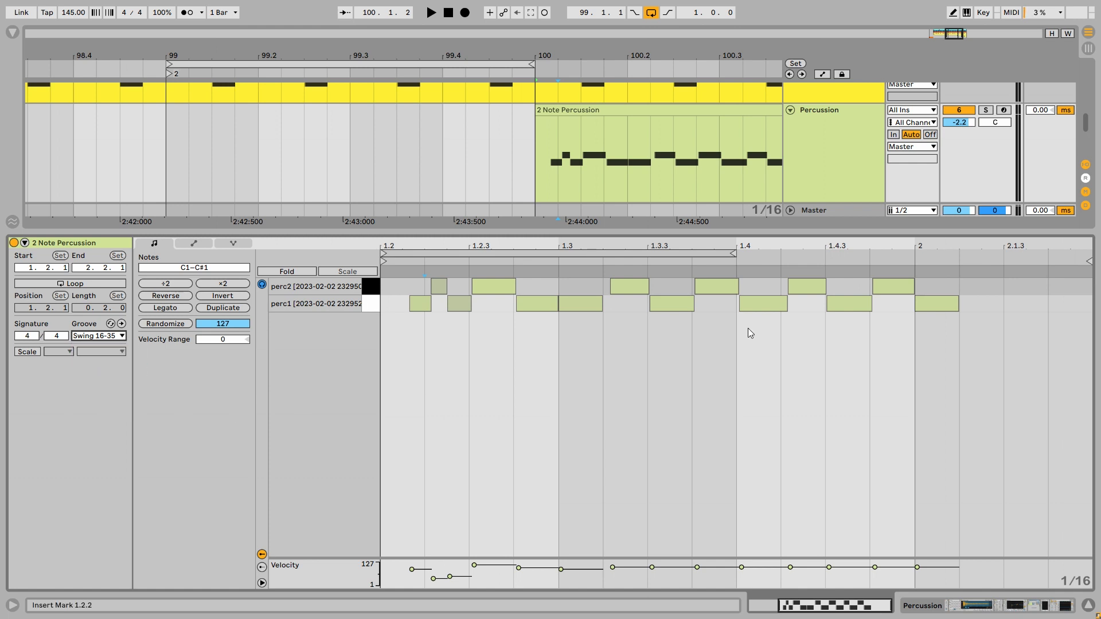
# - Solo the Percussion track and play its swung pattern with the clip's notes displayed
pyautogui.press('s')
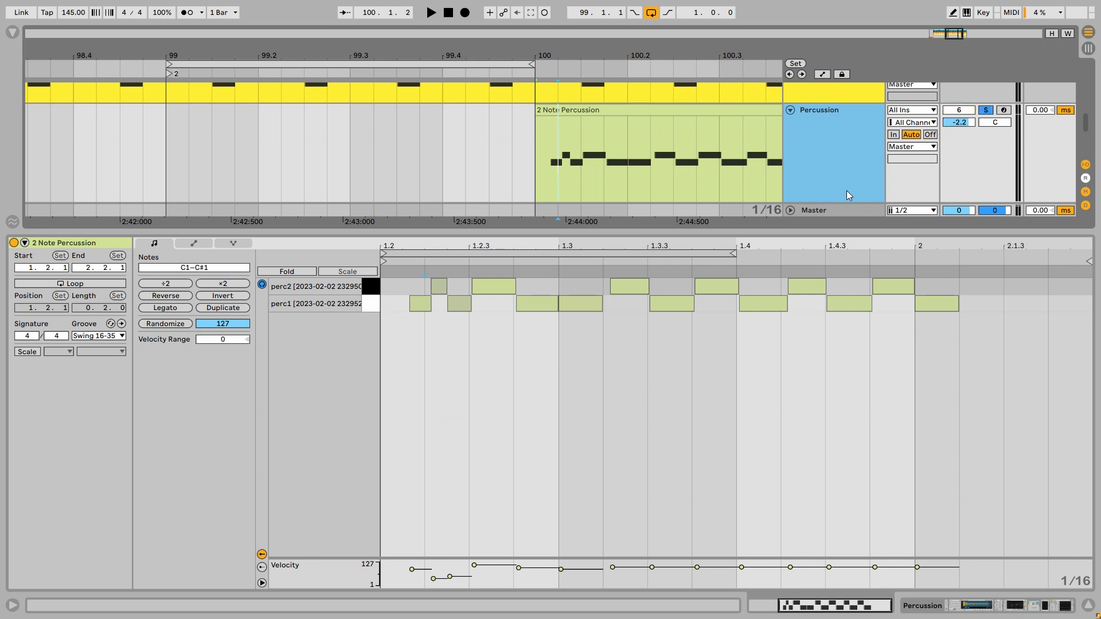
pyautogui.press('space')
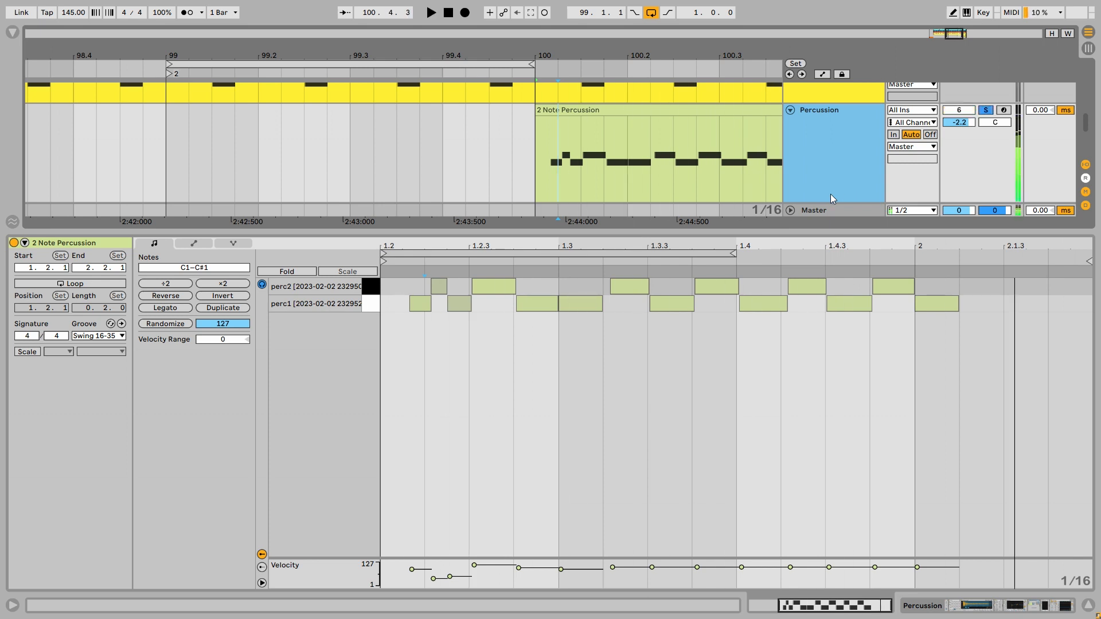
pyautogui.press('space')
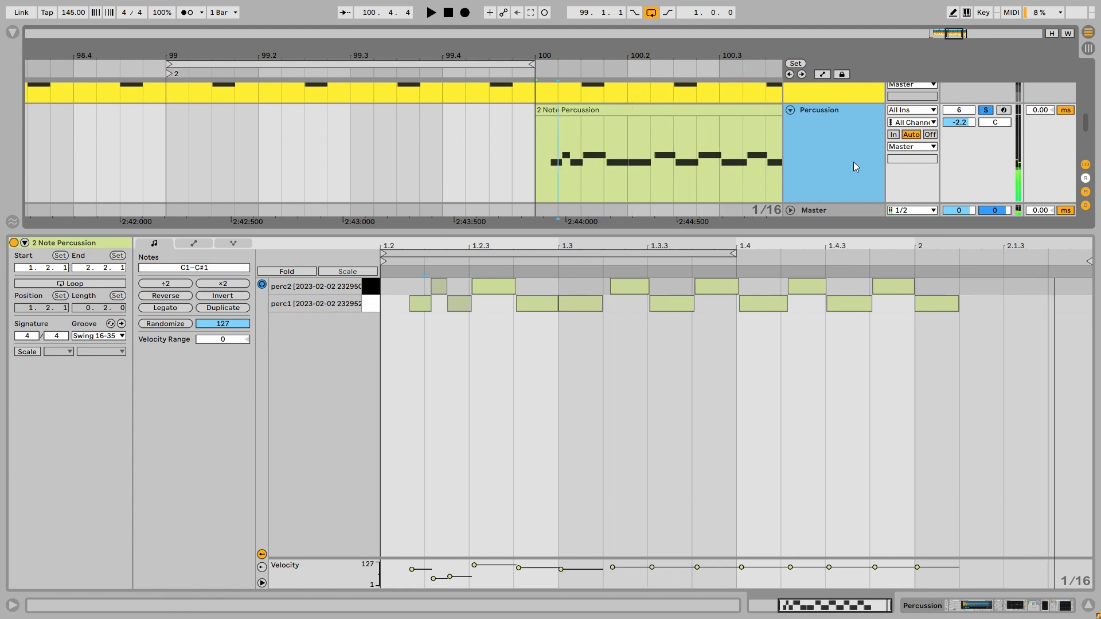
# - Audition the perc2 and perc1 sounds individually, and replay the Percussion pattern with its solo turned off
pyautogui.click(371, 290)
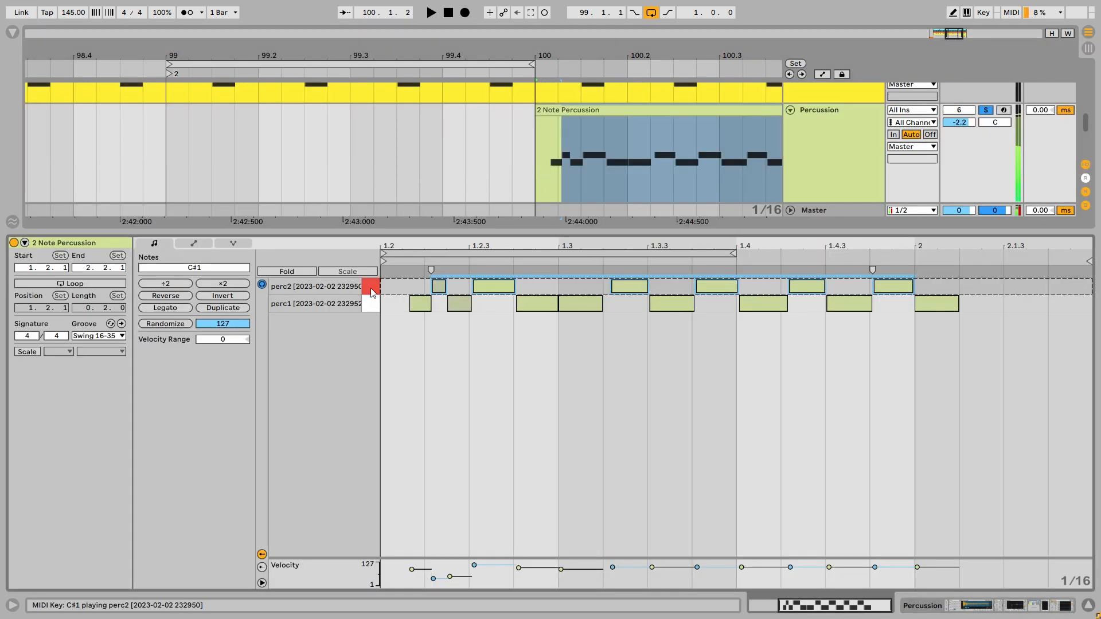
pyautogui.click(370, 309)
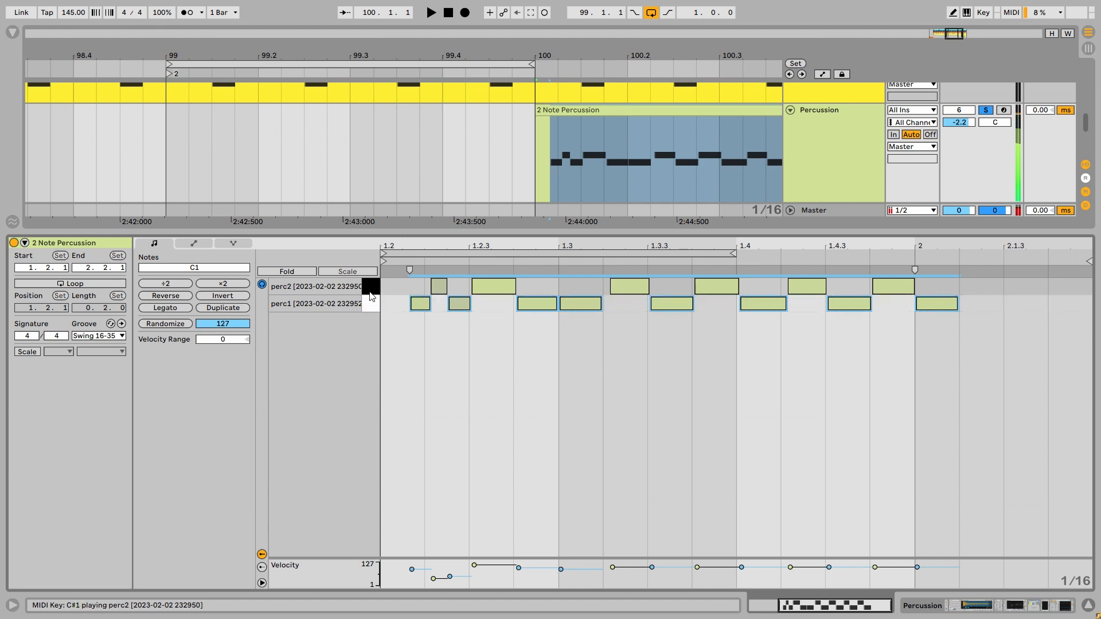
pyautogui.click(369, 292)
pyautogui.click(373, 305)
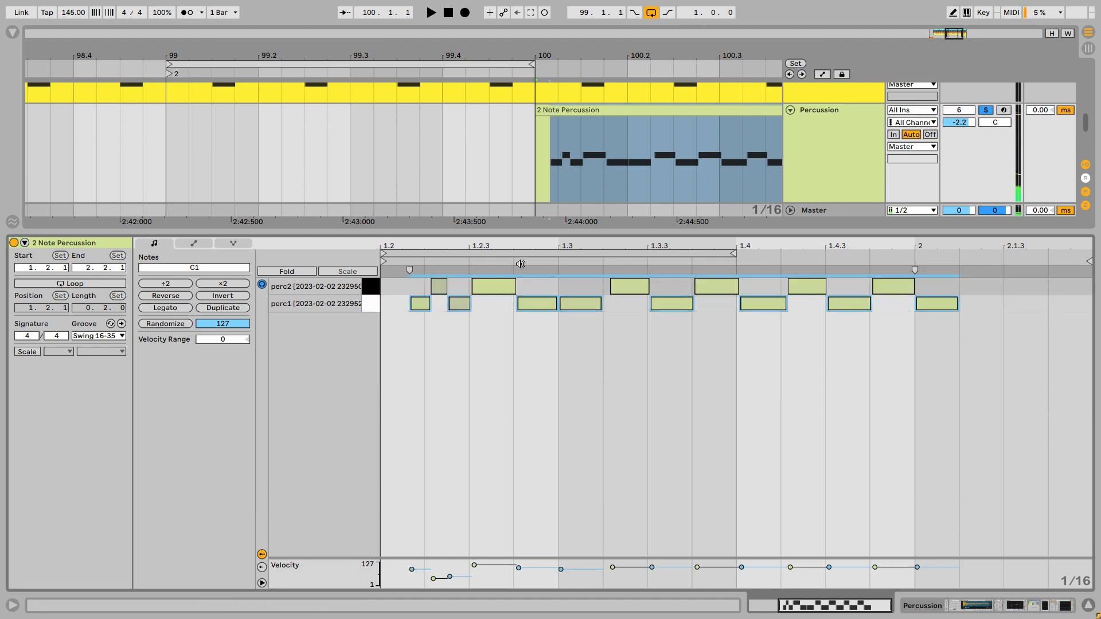
pyautogui.press('space')
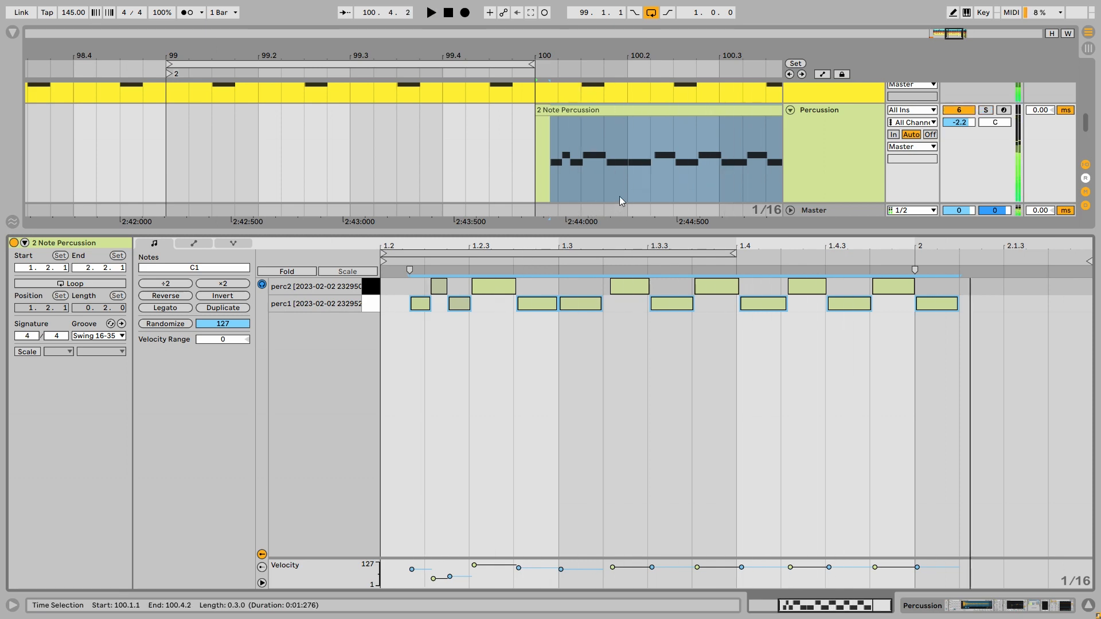
pyautogui.click(814, 142)
pyautogui.press('space')
# - Display the Percussion device chain from the Drum Rack onward and show the wet chain of the Small Room Reverb rack
pyautogui.click(969, 605)
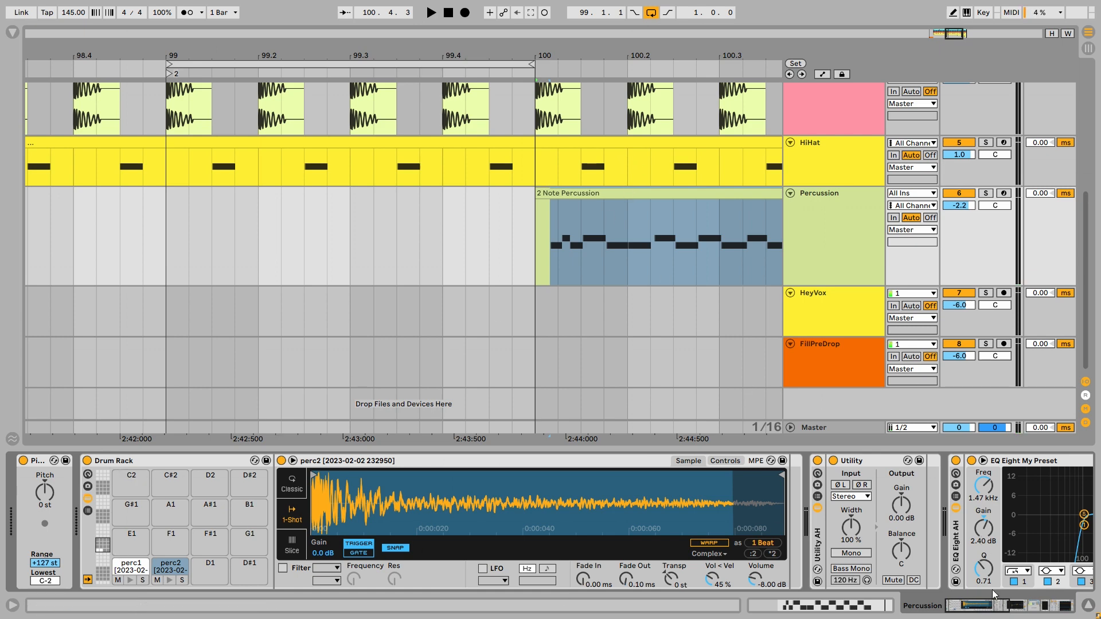
pyautogui.moveTo(985, 604); pyautogui.dragTo(994, 605)
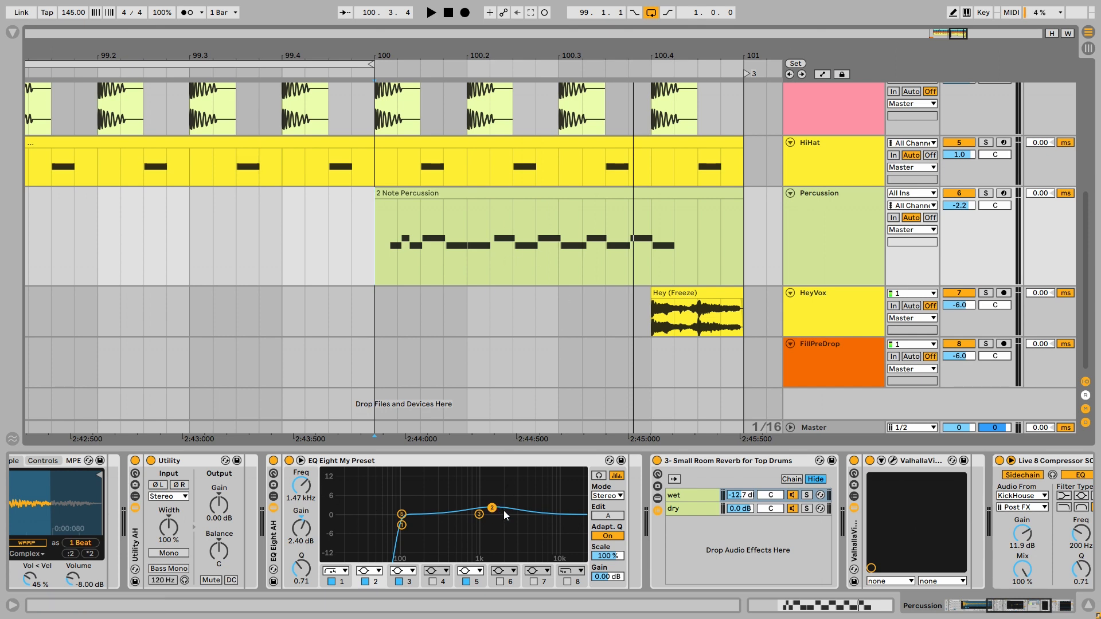
pyautogui.hscroll(3, 586, 484)
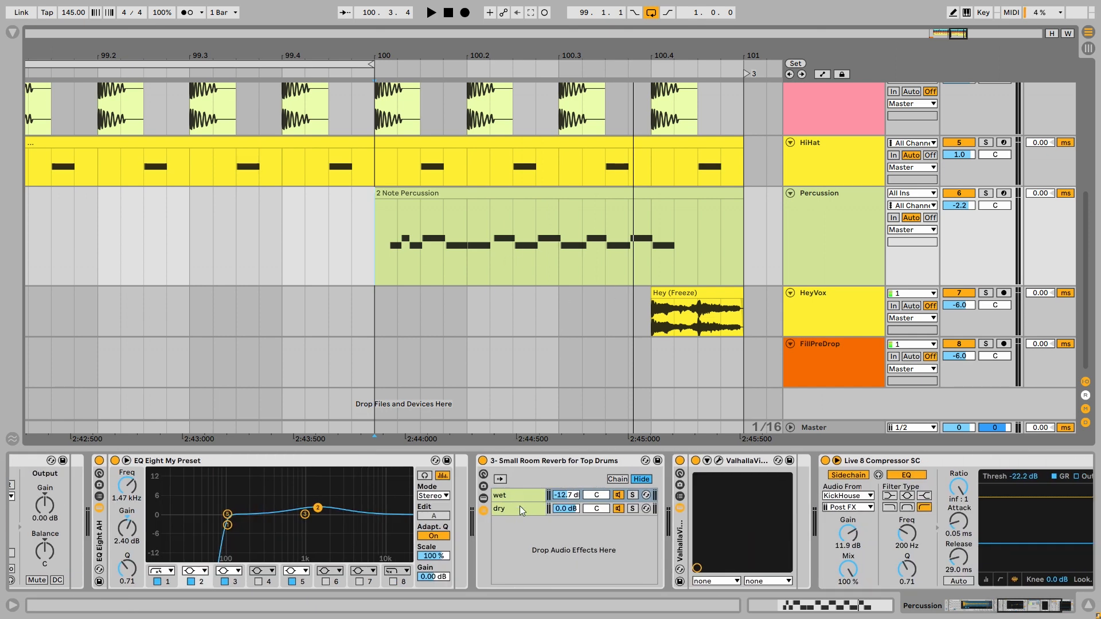
pyautogui.click(531, 505)
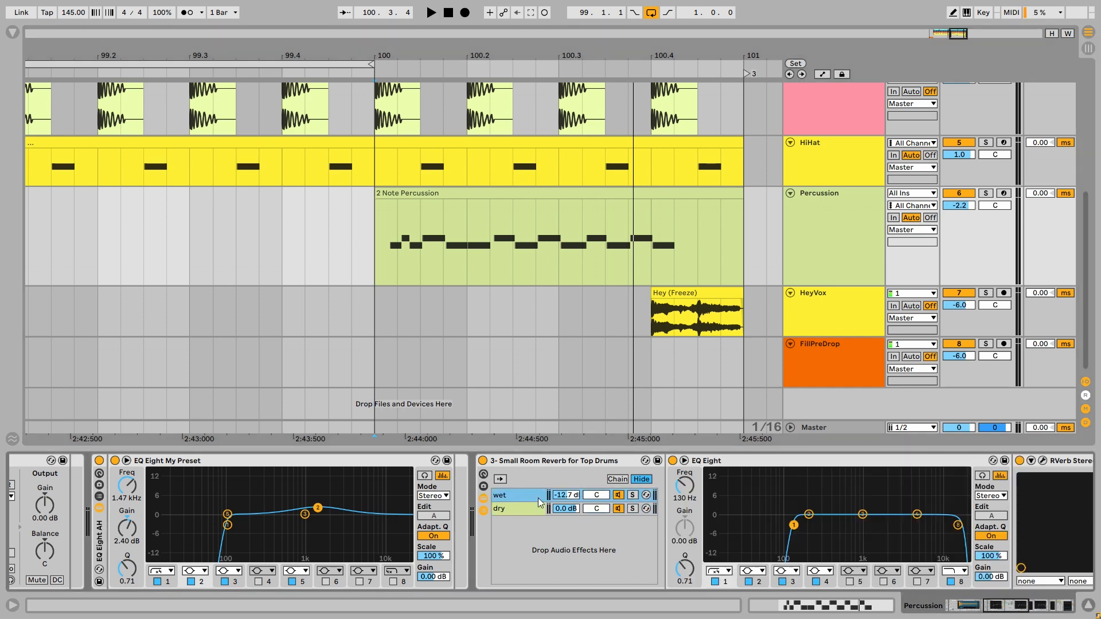
# - View the RVerb Stereo settings in the wet chain and close the plugin window
pyautogui.click(461, 461)
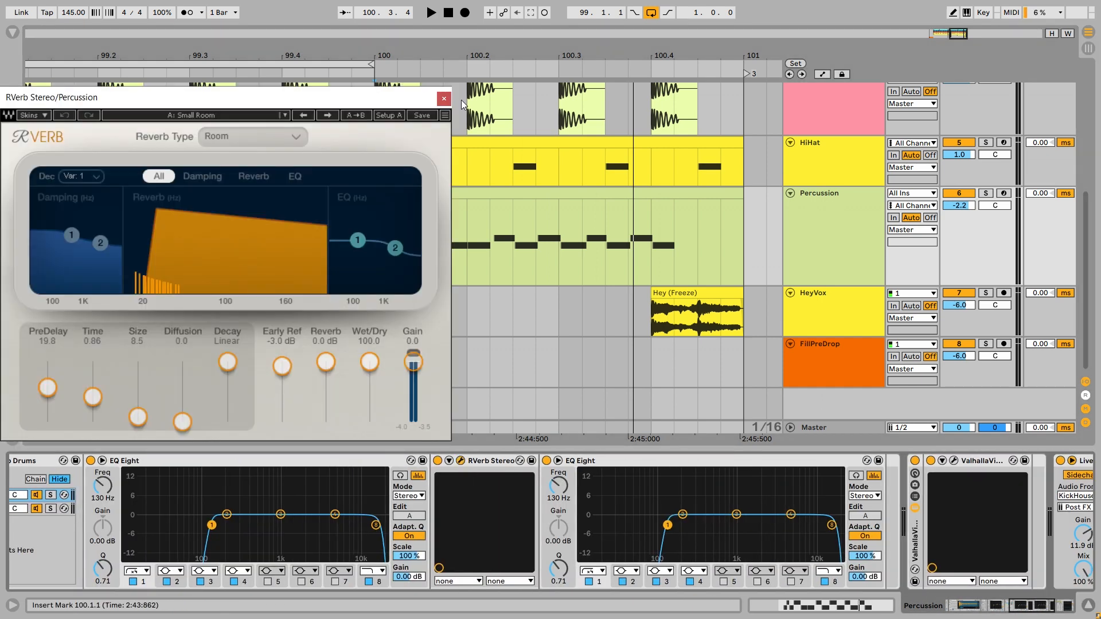
pyautogui.click(443, 98)
pyautogui.scroll(-5, 590, 493)
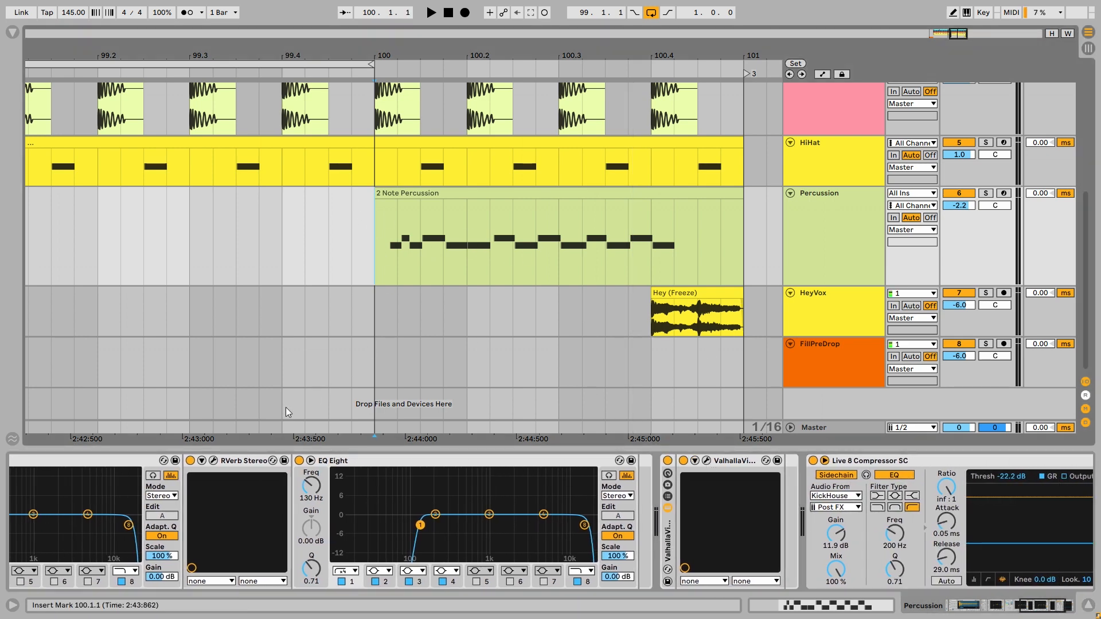
# - Solo Percussion and compare its sound with the Small Room Reverb rack bypassed and re-enabled
pyautogui.scroll(5, 287, 493)
pyautogui.click(300, 462)
pyautogui.press('space')
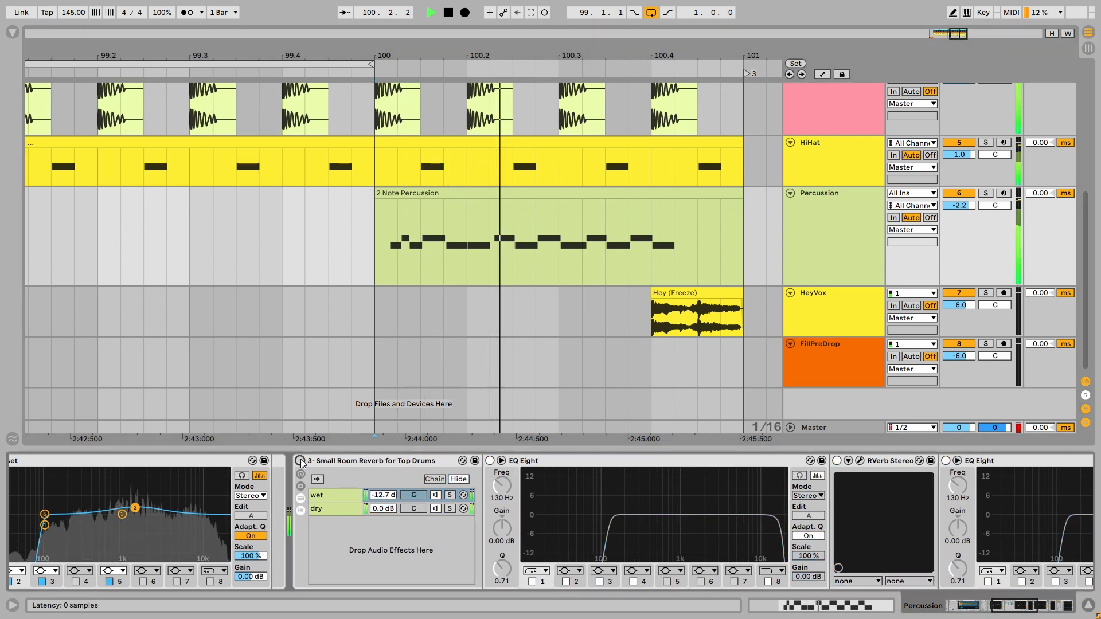
pyautogui.press('space')
pyautogui.press('s')
pyautogui.press('space')
pyautogui.press('space')
pyautogui.click(300, 461)
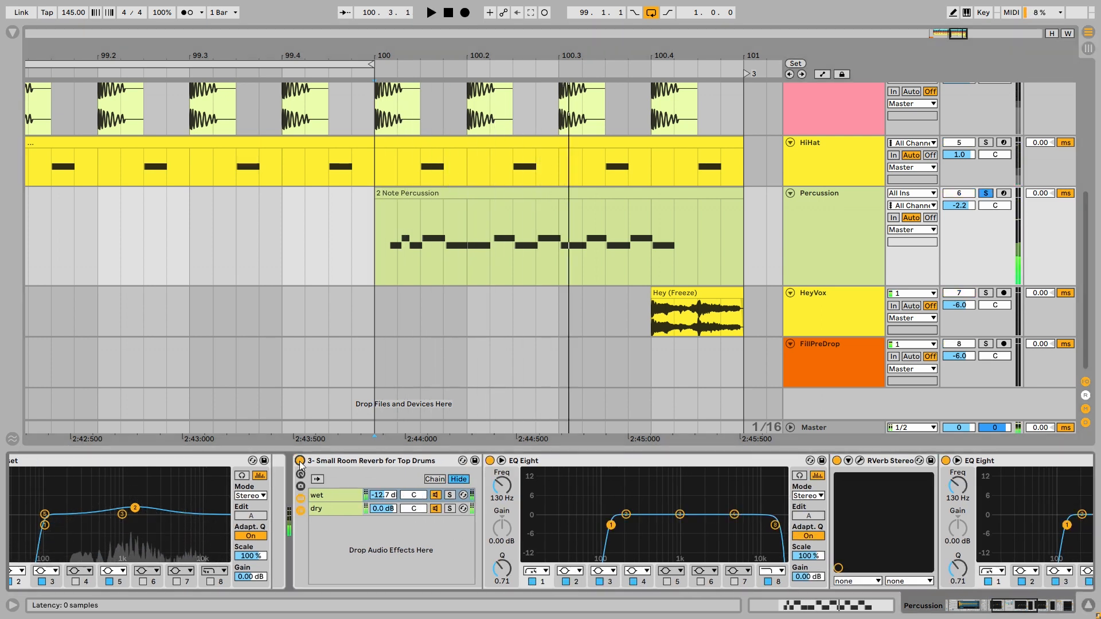
pyautogui.press('space')
pyautogui.press('space')
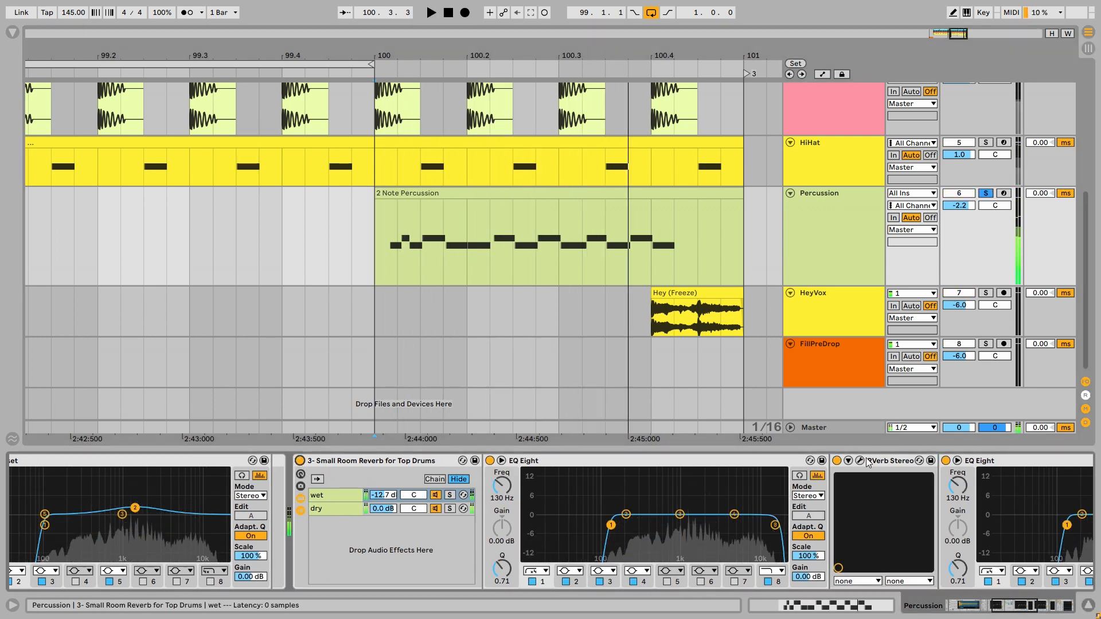
# - View the ValhallaVintageVerb settings on the Percussion track and close the plugin window
pyautogui.scroll(-5, 643, 476)
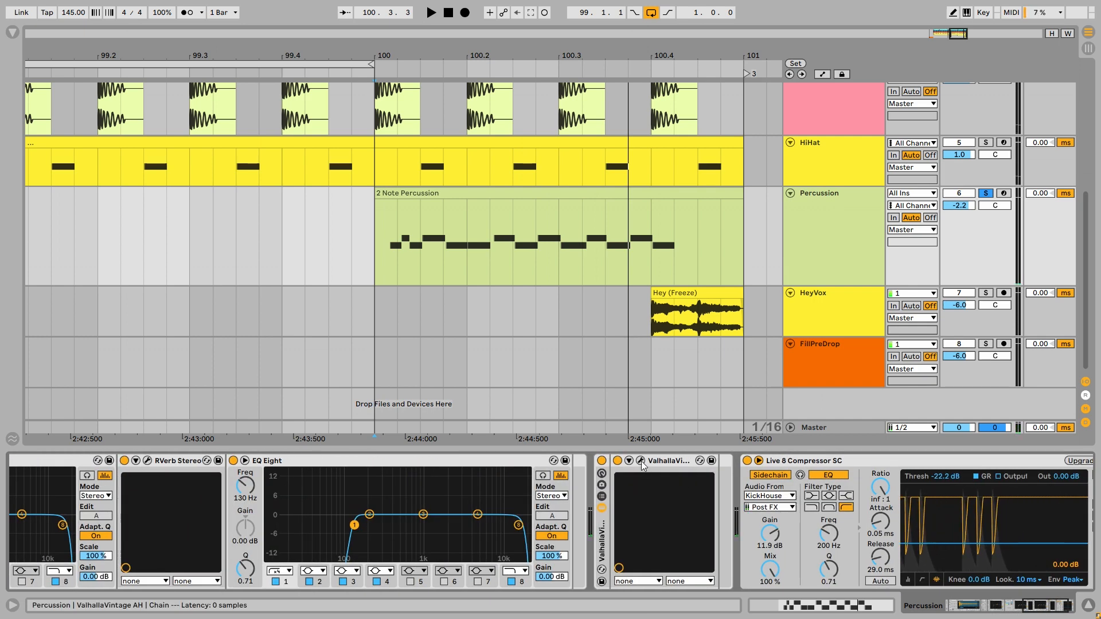
pyautogui.click(641, 461)
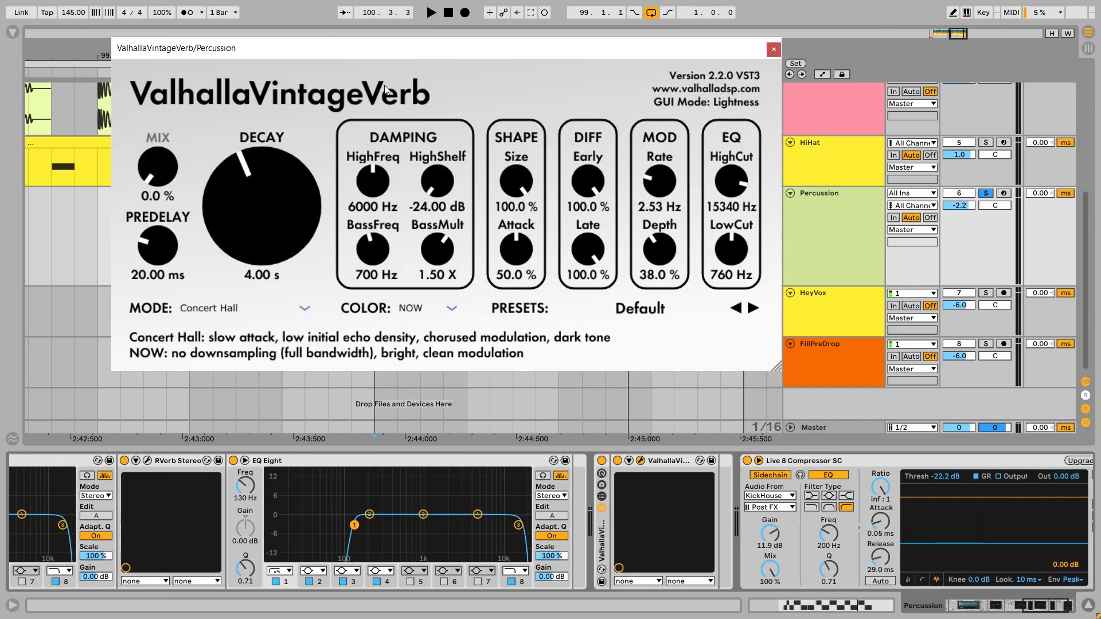
pyautogui.click(774, 49)
# - Show the automation lanes, enlarge Percussion's ValhallaVintageVerb Mix lane, and play the reverb rise from 100.3.4
pyautogui.click(861, 213)
pyautogui.press('a')
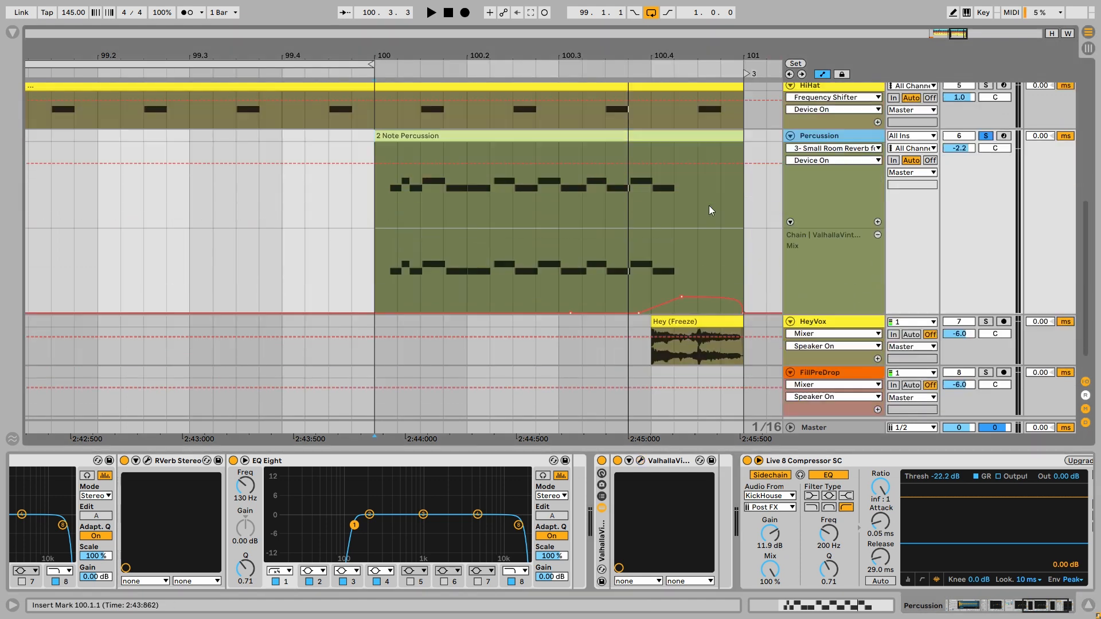
pyautogui.click(664, 229)
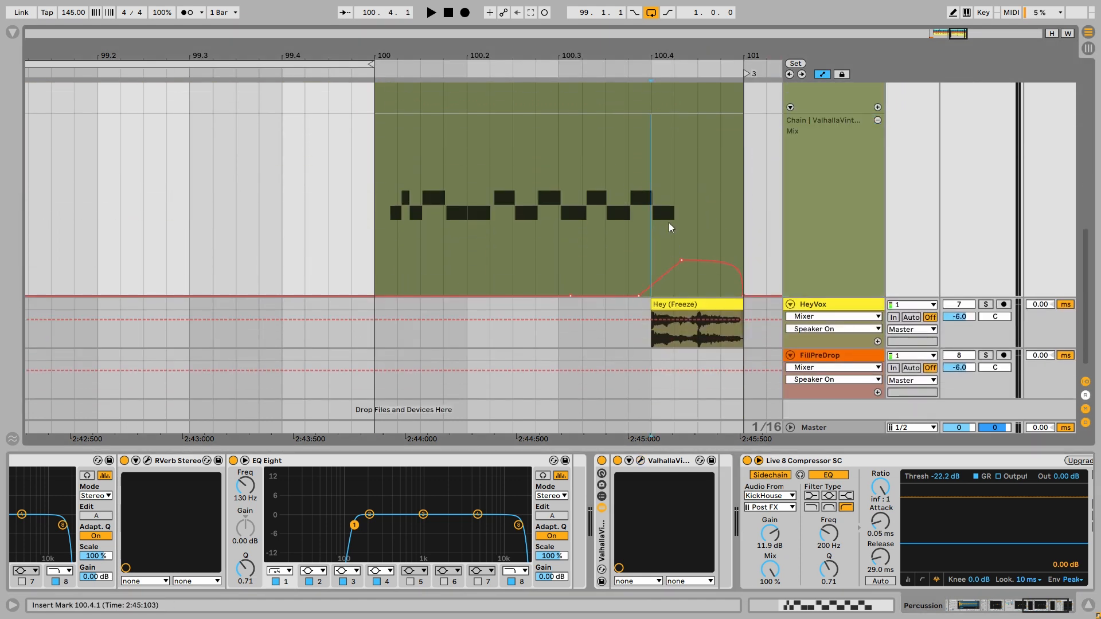
pyautogui.click(638, 218)
pyautogui.press('space')
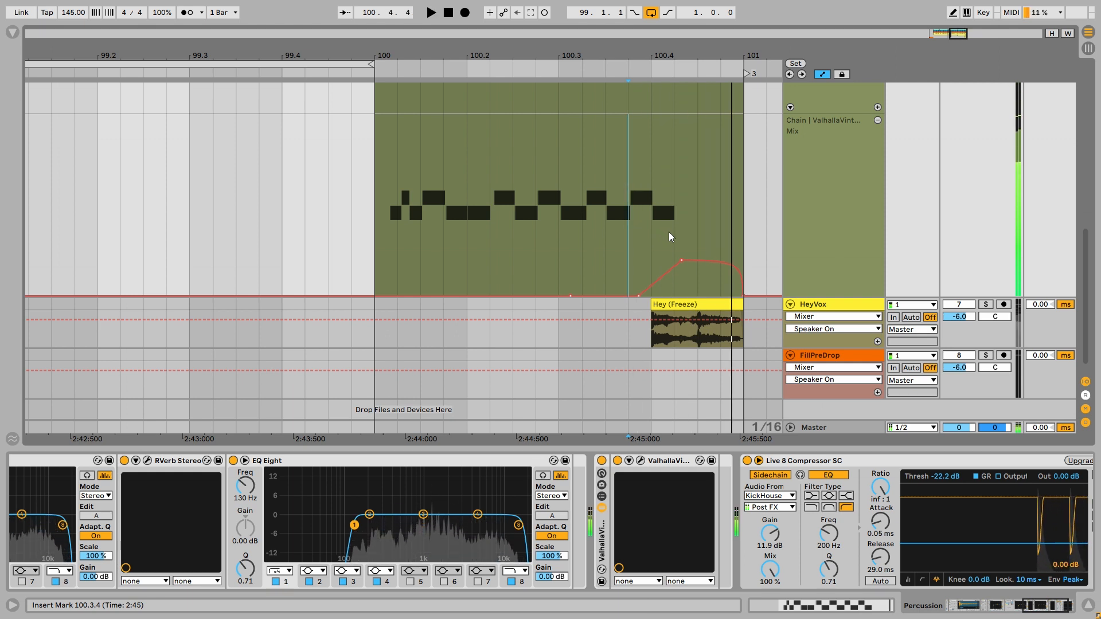
# - Play Percussion's reverb automation again, audition it with the full mix from 100.1.1, and hide the automation lanes
pyautogui.press('space')
pyautogui.press('space')
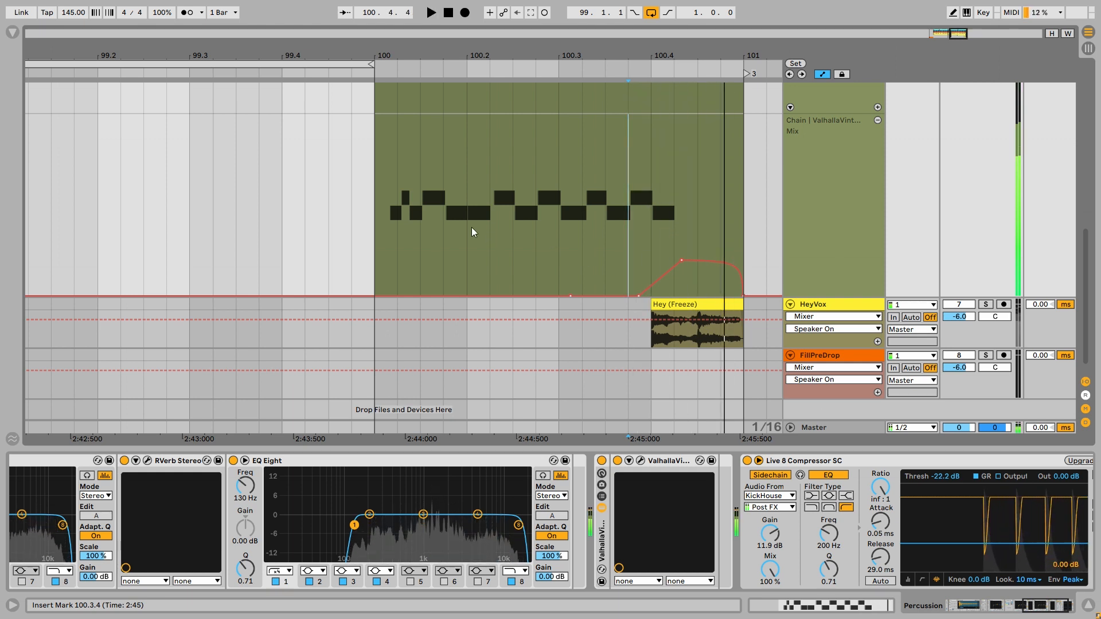
pyautogui.click(379, 196)
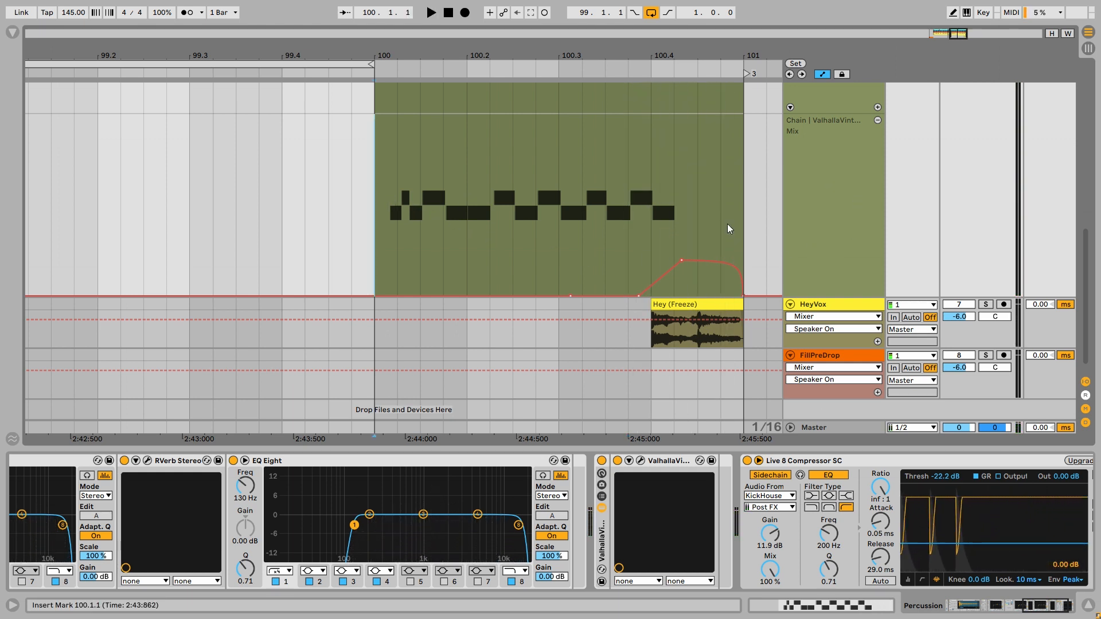
pyautogui.press('space')
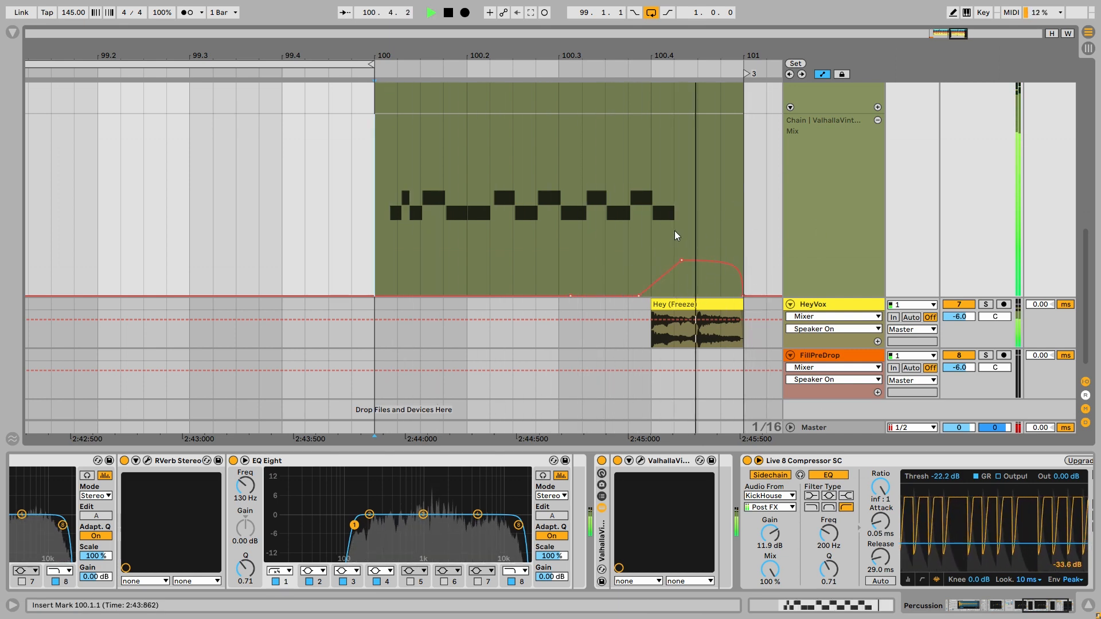
pyautogui.press('space')
pyautogui.press('a')
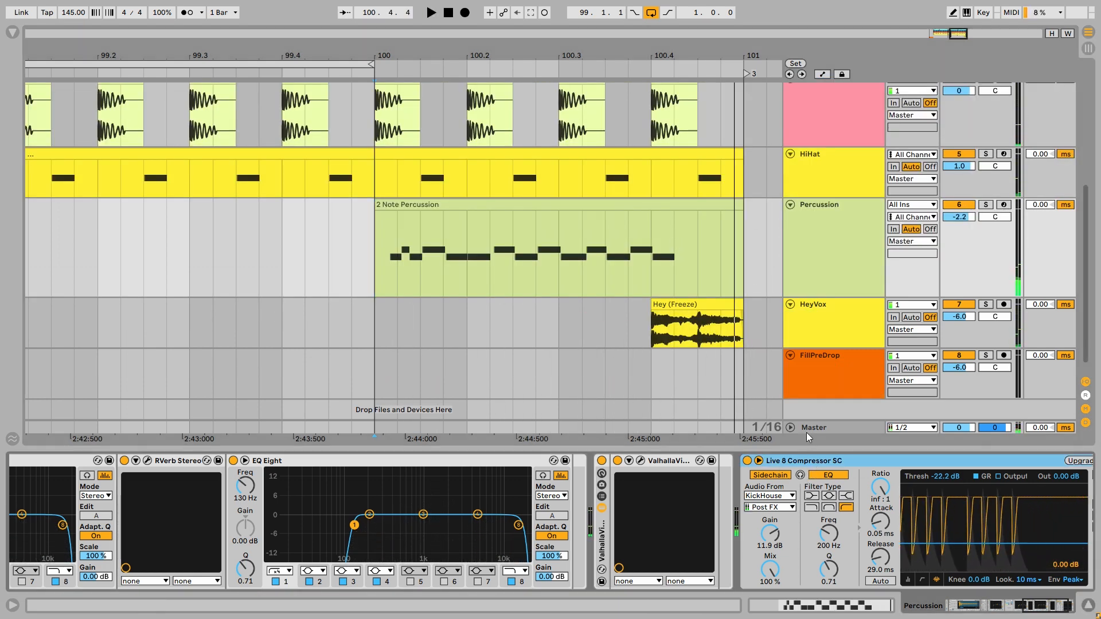
# - Solo FillPreDrop and audition its PreFill clip from 97.1.1
pyautogui.click(640, 313)
pyautogui.scroll(-3, 624, 307)
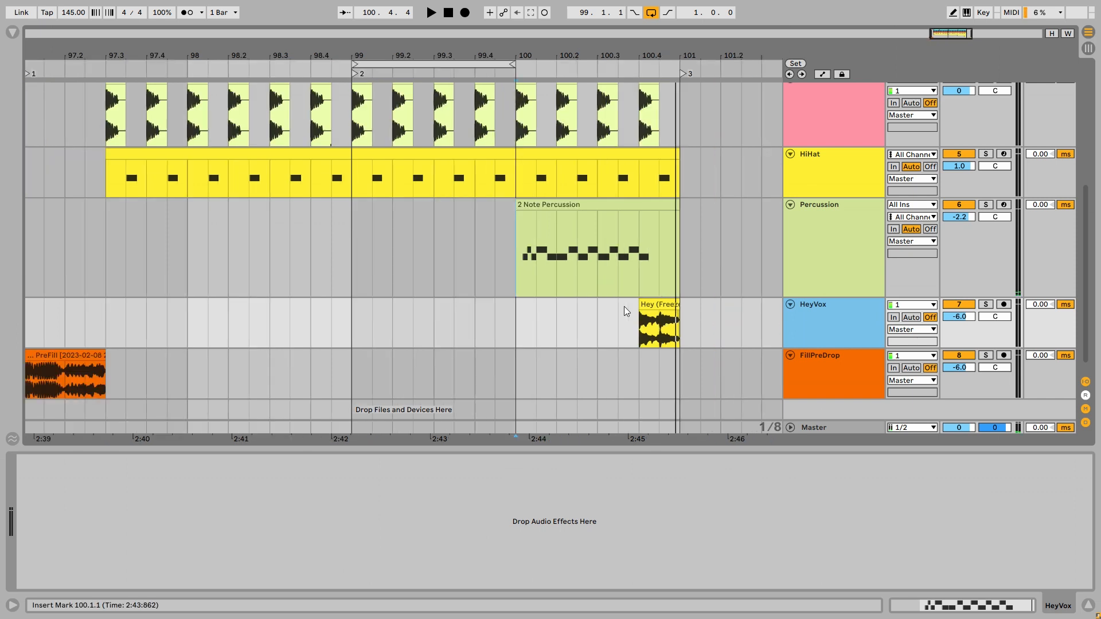
pyautogui.click(835, 377)
pyautogui.hscroll(-5, 246, 367)
pyautogui.click(202, 374)
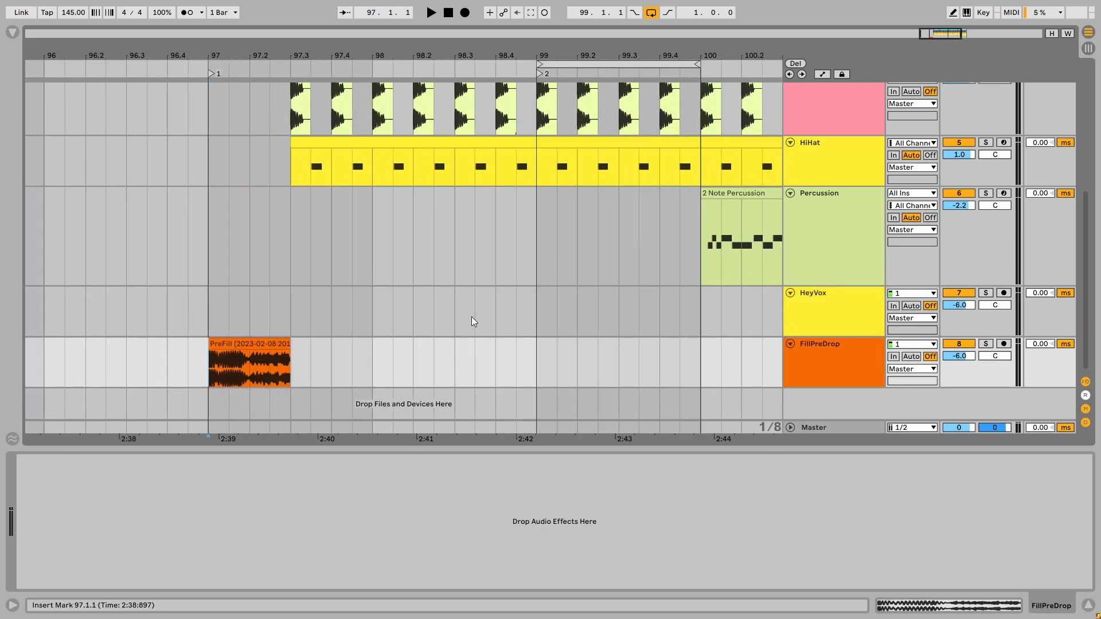
# - Solo HeyVox instead and audition its Hey vocal clip from 100.4.1
pyautogui.hscroll(8, 324, 329)
pyautogui.click(345, 324)
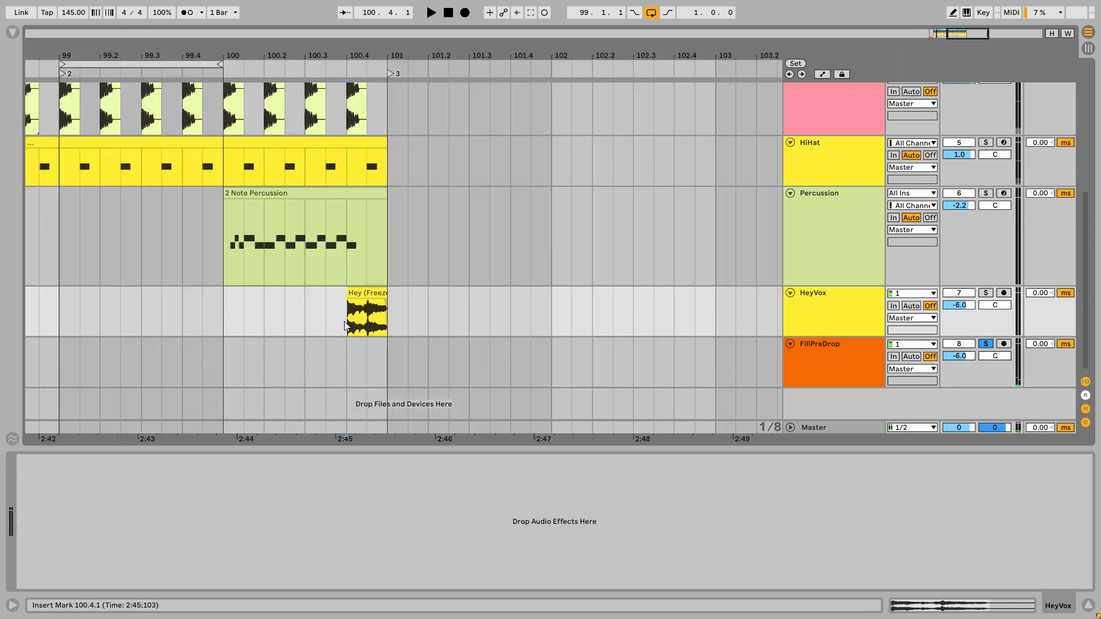
pyautogui.press('s')
pyautogui.press('space')
pyautogui.press('space')
pyautogui.press('space')
pyautogui.moveTo(411, 312); pyautogui.dragTo(593, 275)
pyautogui.press('space')
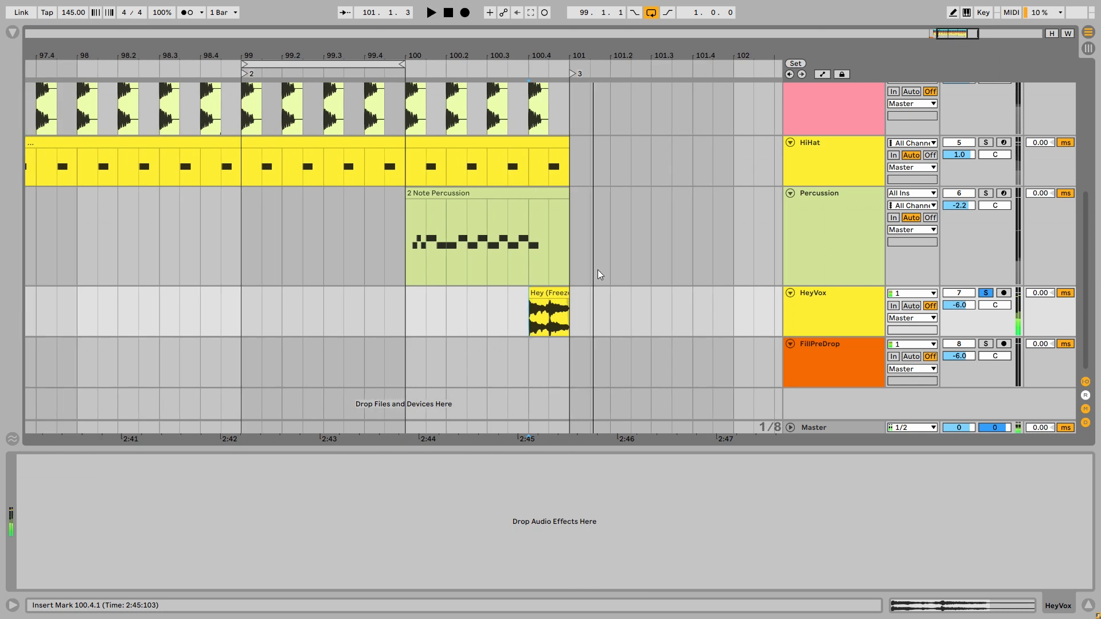
# - Unsolo HeyVox and play the full percussion mix from 97.1.1
pyautogui.scroll(-4, 528, 309)
pyautogui.click(408, 315)
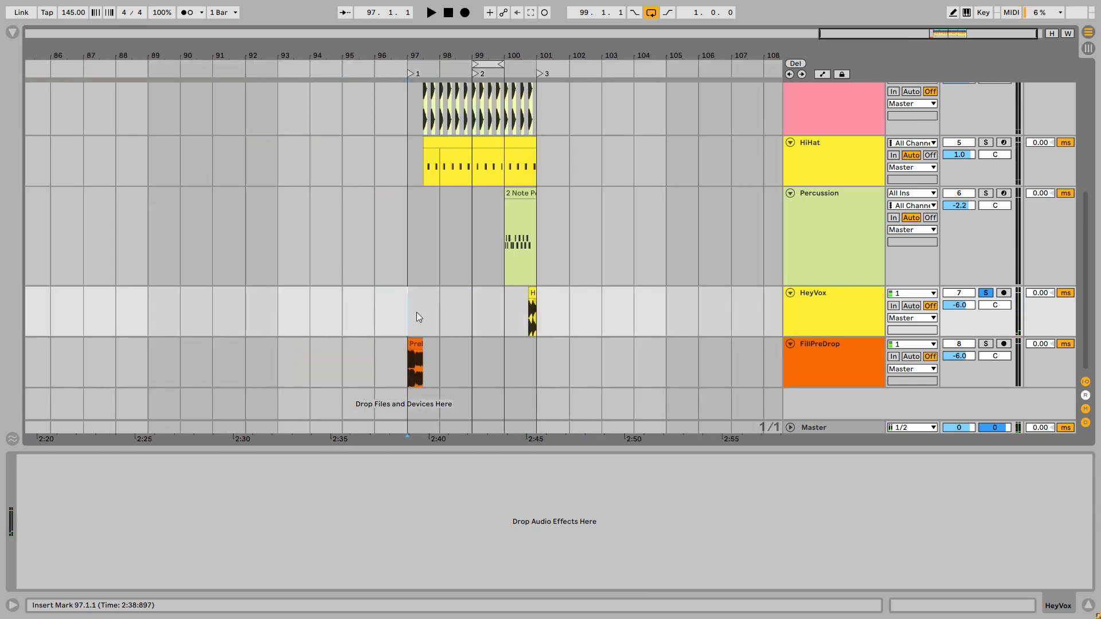
pyautogui.press('s')
pyautogui.press('space')
# - Fit all track heights to the arrangement view and disable looping, stopping playback past bar 101
pyautogui.scroll(2, 471, 304)
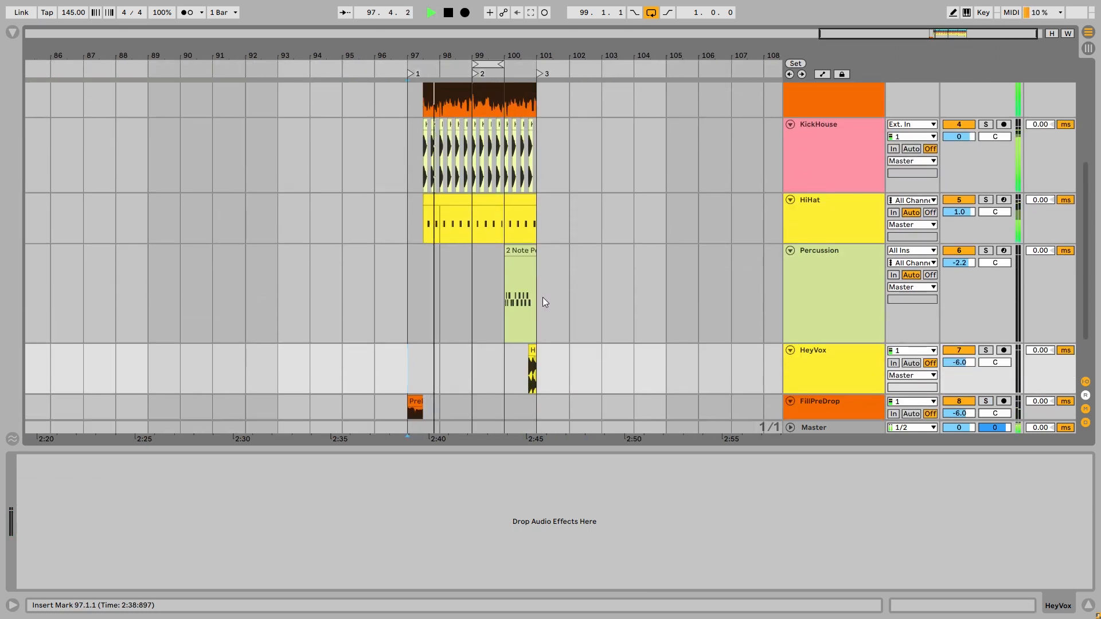
pyautogui.scroll(4, 544, 297)
pyautogui.press('h')
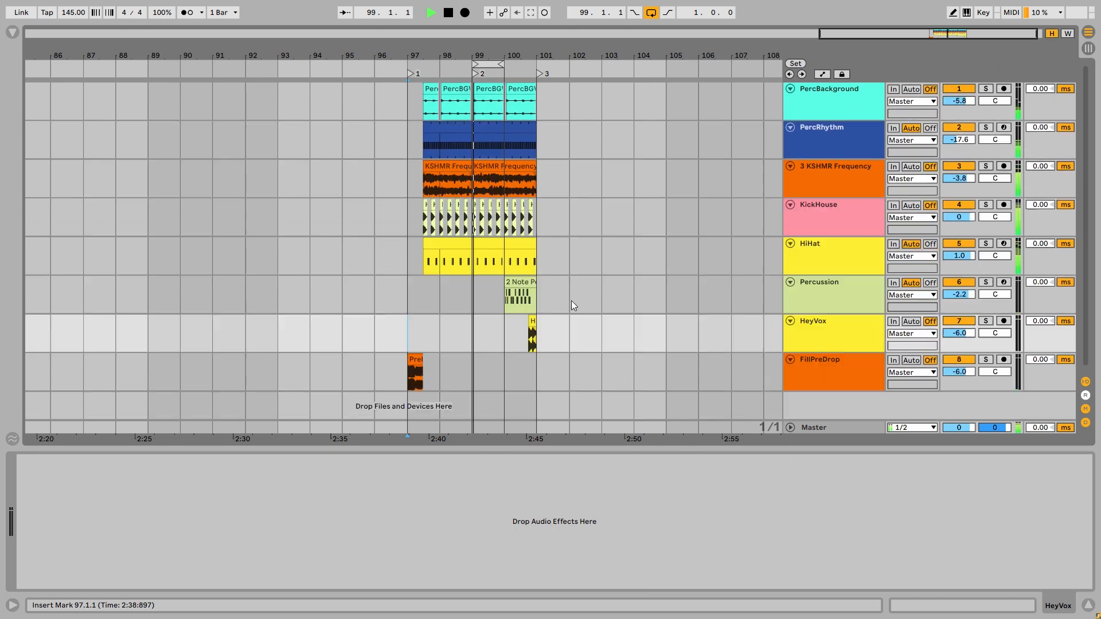
pyautogui.click(651, 12)
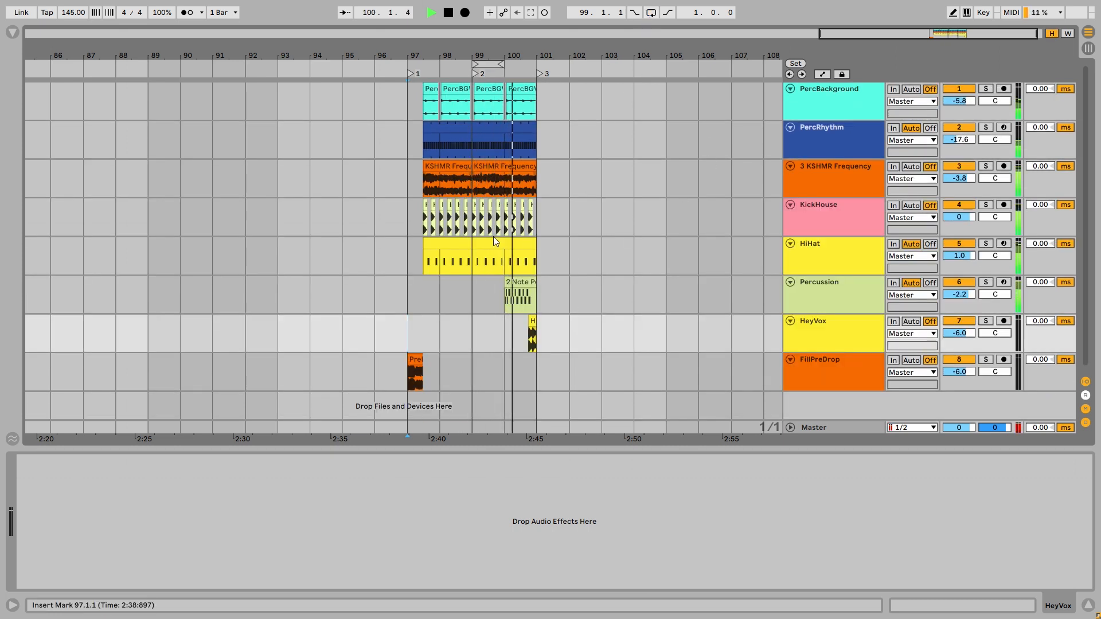
pyautogui.press('space')
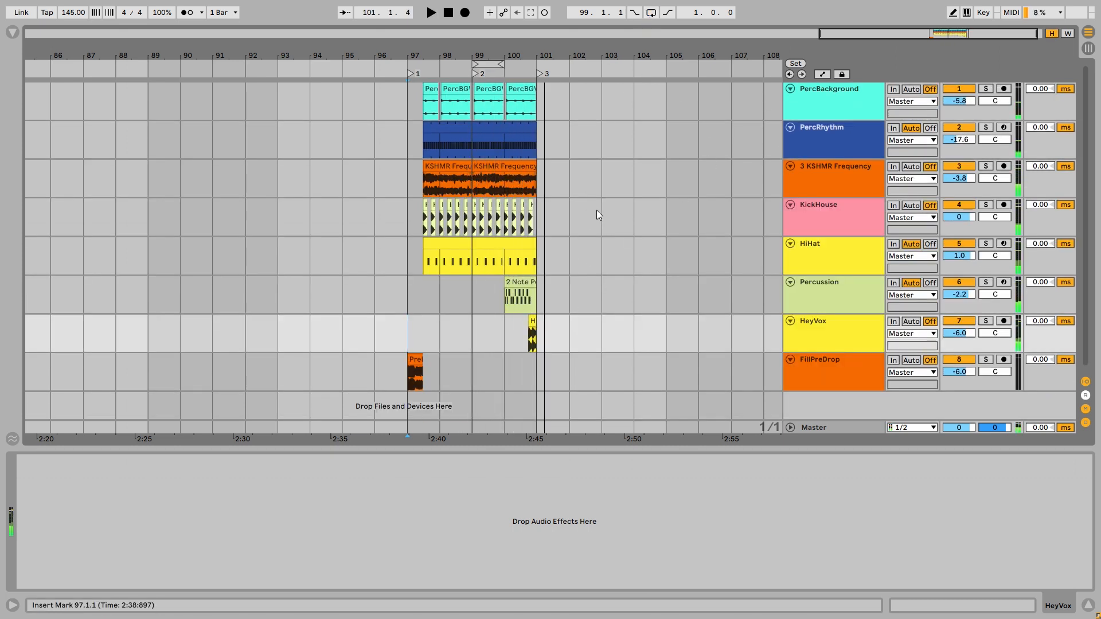